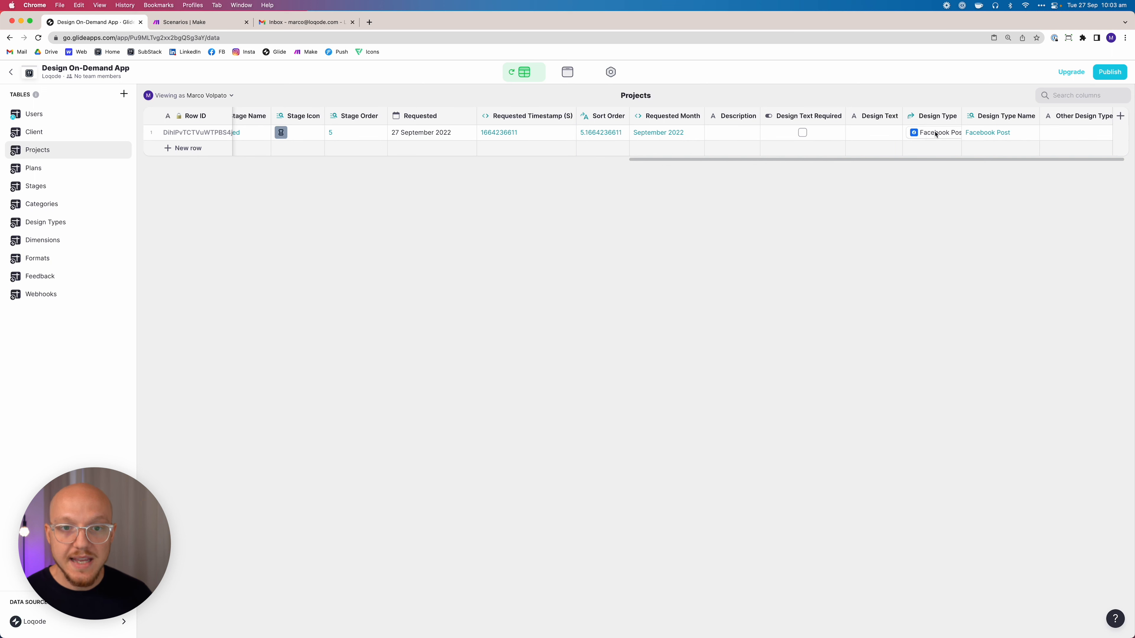
# Step: Copy the Other row's ID from the Design Types table into the project's Design Type ID in the Projects table
pyautogui.click(67, 223)
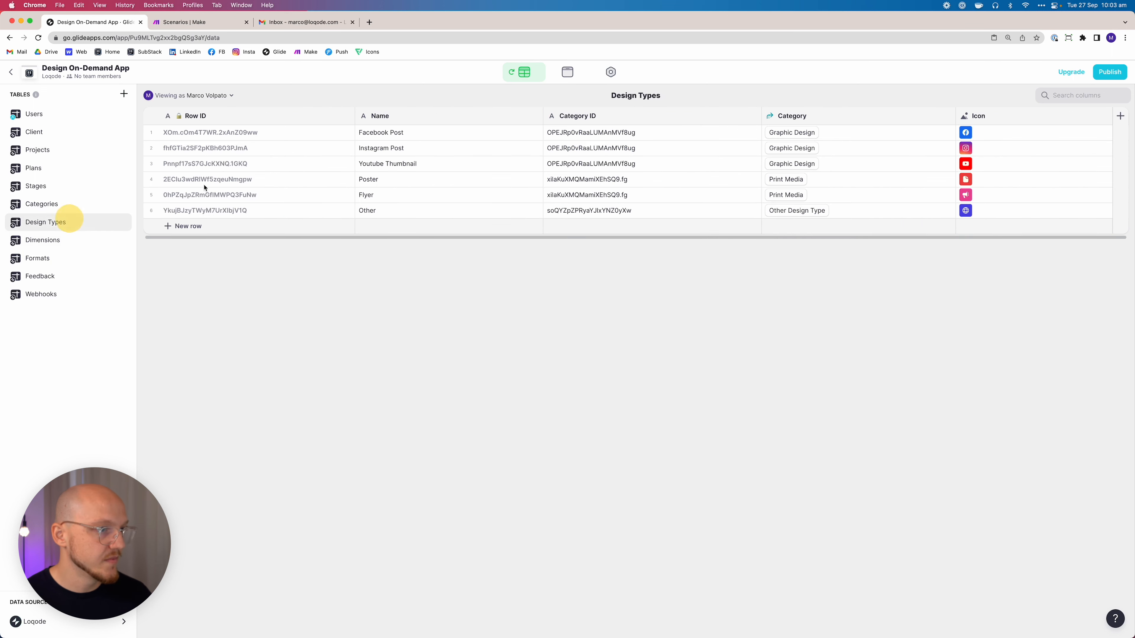
pyautogui.click(223, 213)
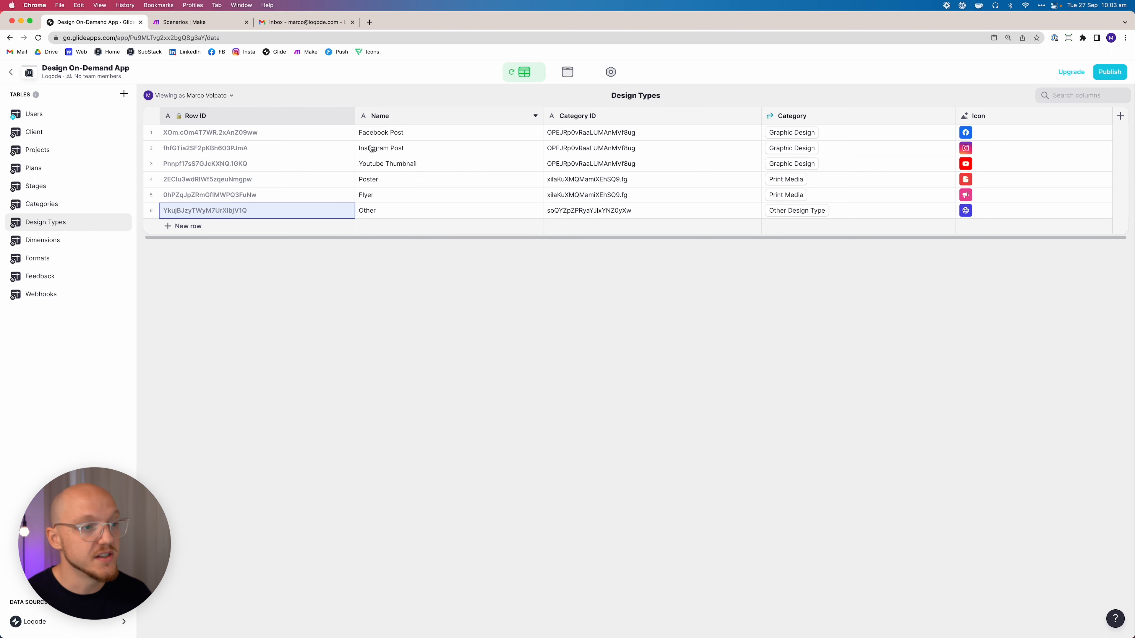
pyautogui.click(44, 152)
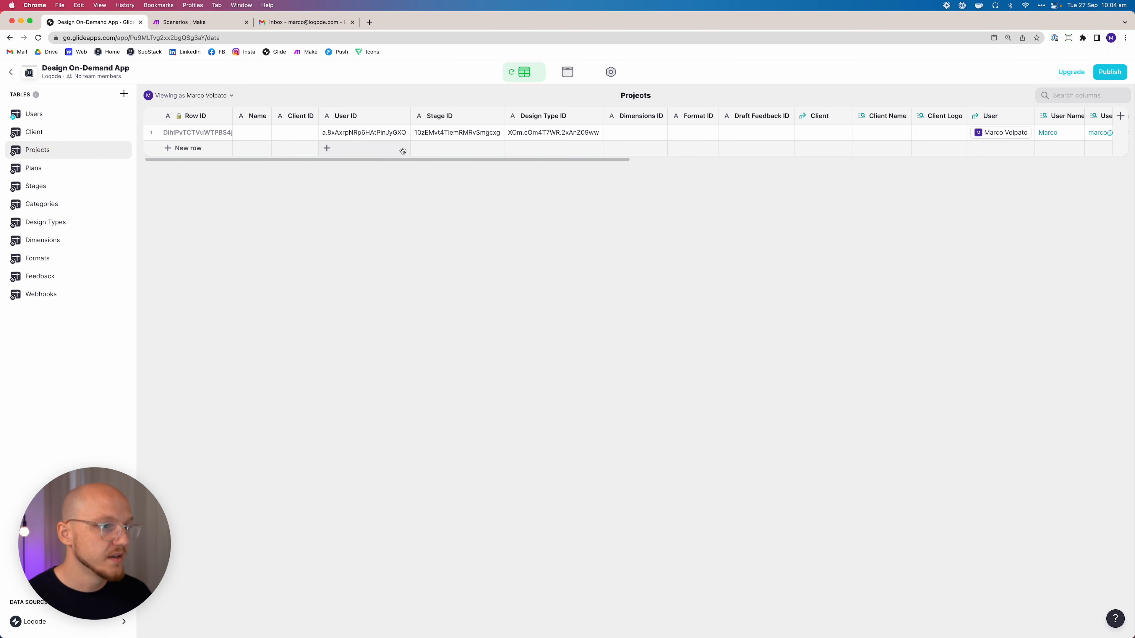
pyautogui.click(551, 133)
pyautogui.hscroll(15, 552, 132)
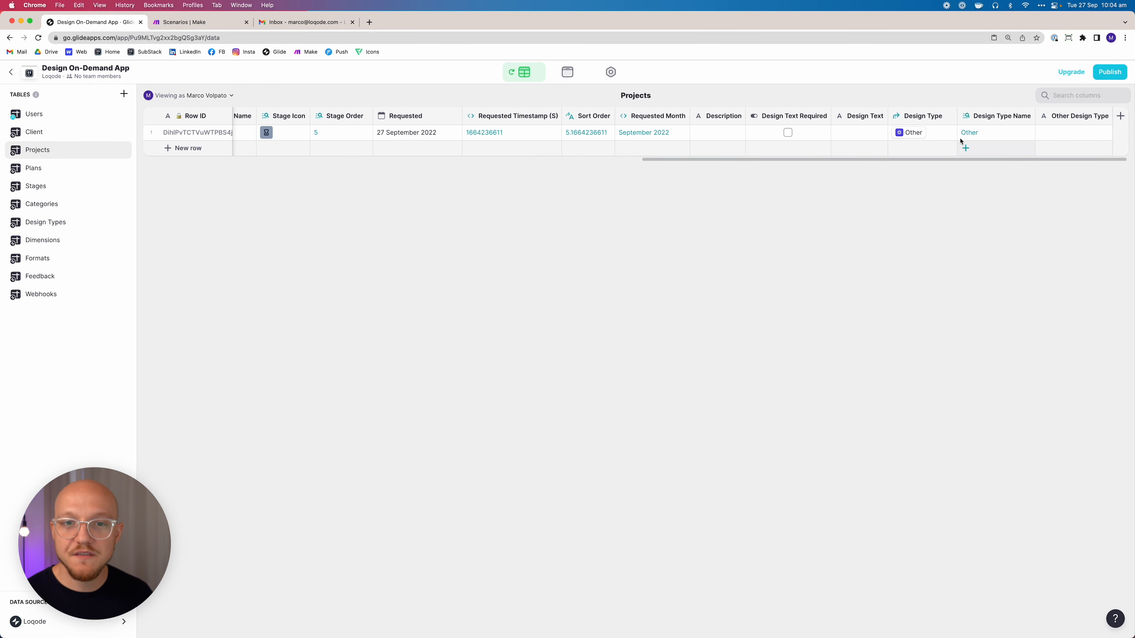
pyautogui.click(990, 133)
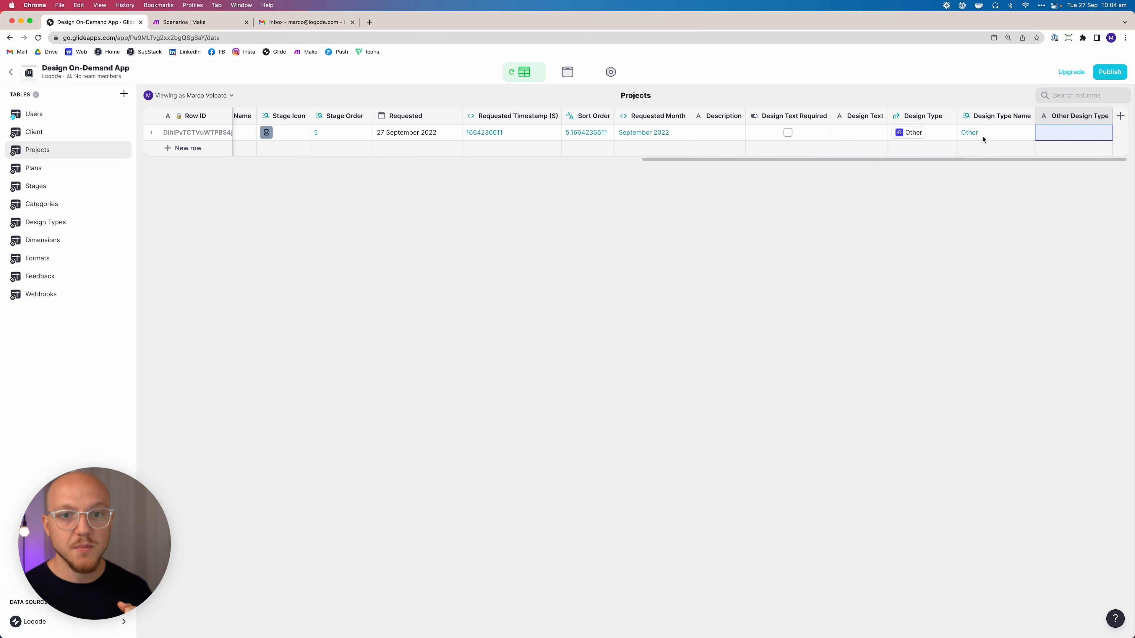
pyautogui.click(976, 133)
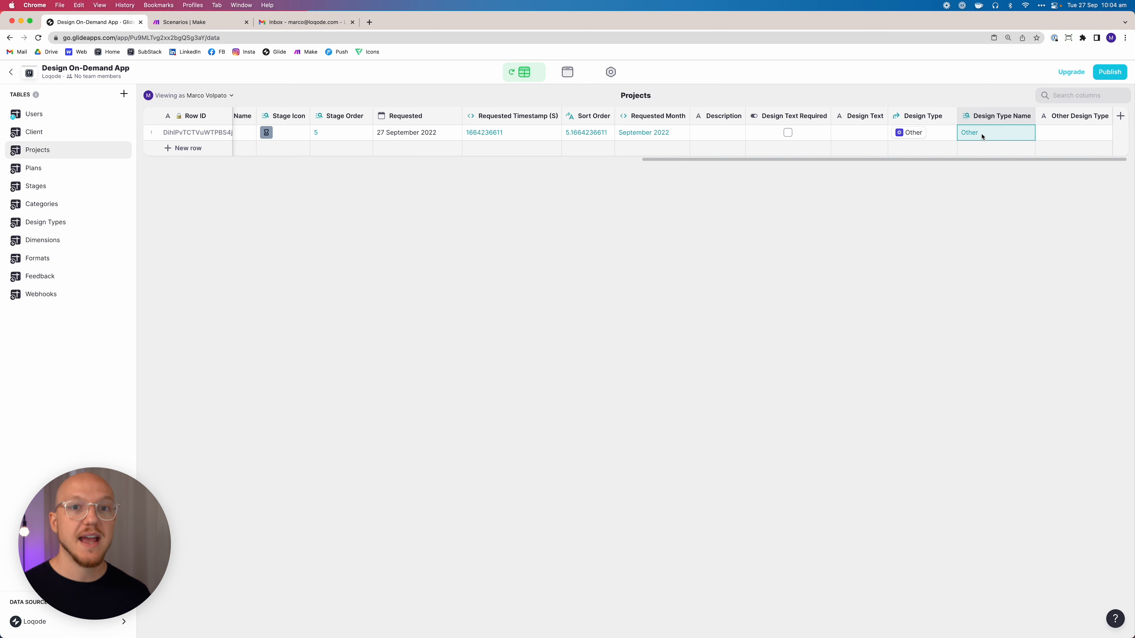
pyautogui.click(908, 133)
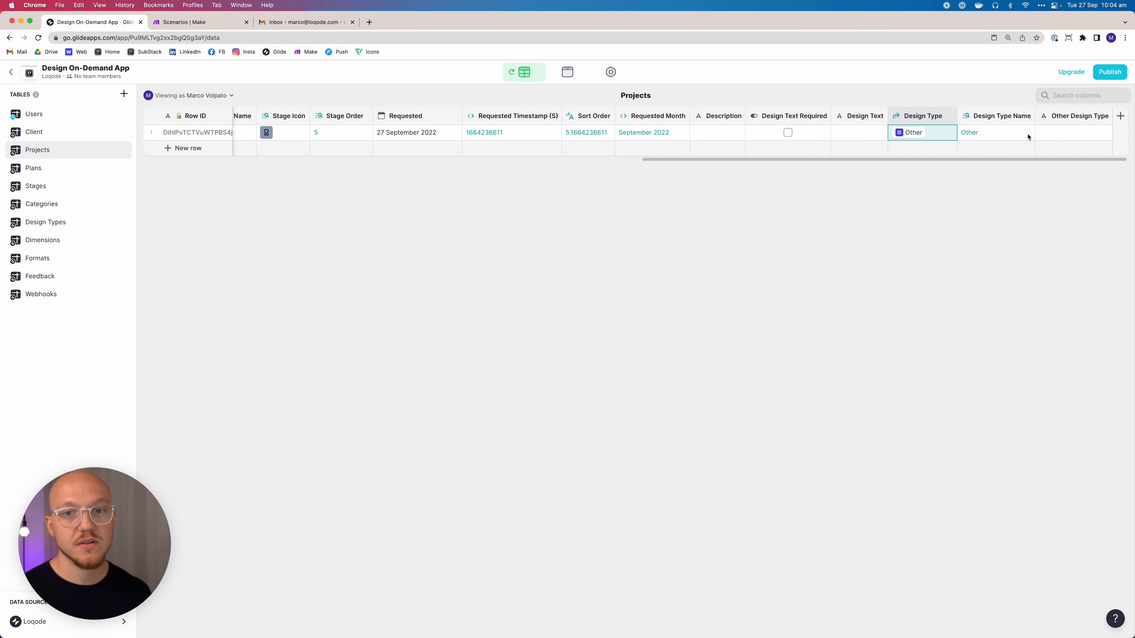
pyautogui.click(983, 136)
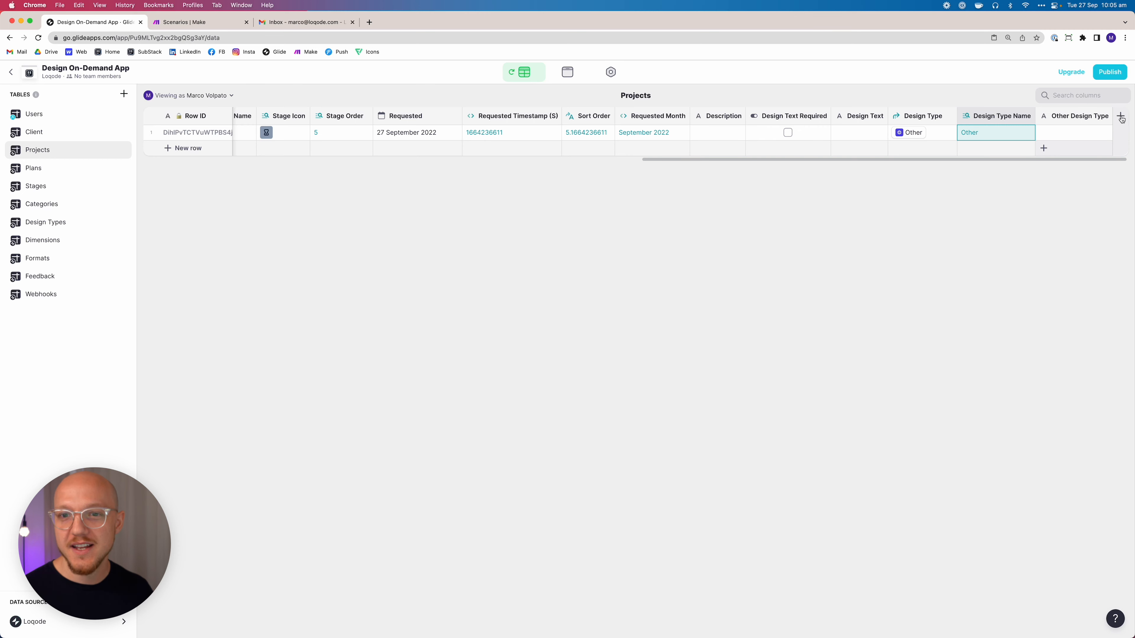
# Step: Add an If-Then-Else column named Design Type Selector to the Projects table
pyautogui.click(1121, 117)
pyautogui.click(948, 155)
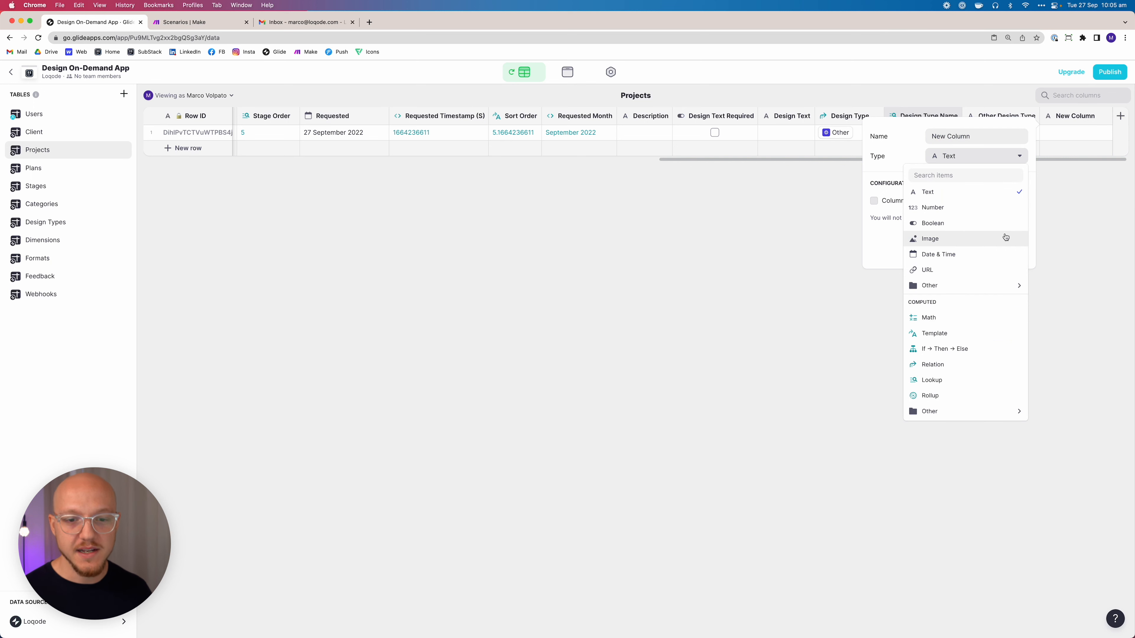
pyautogui.click(955, 349)
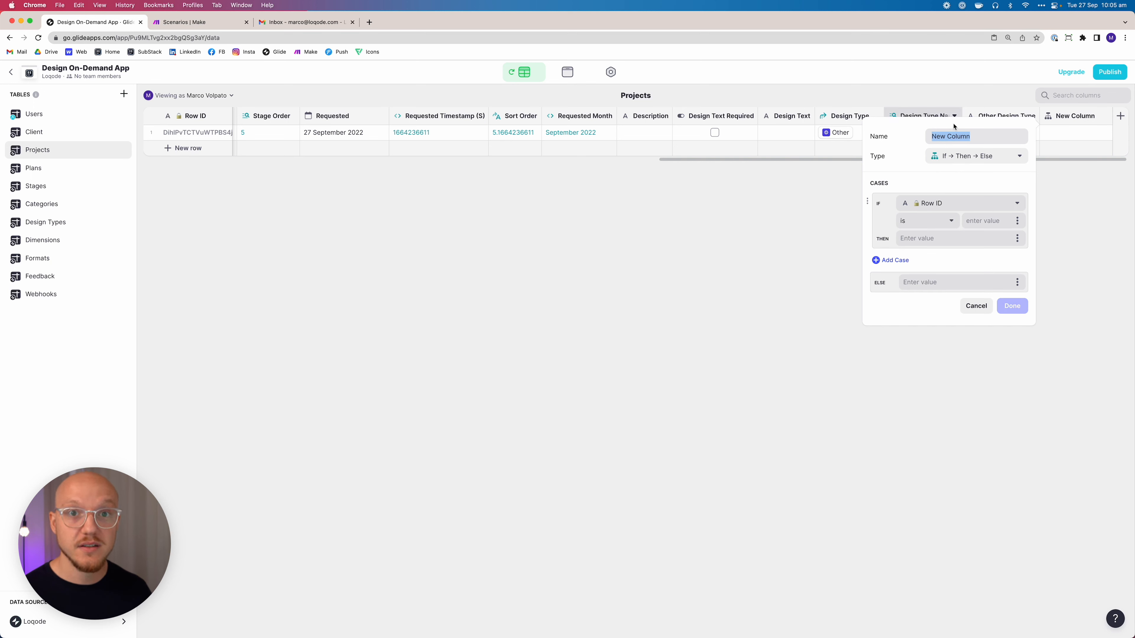
pyautogui.write('Design Type Selector')
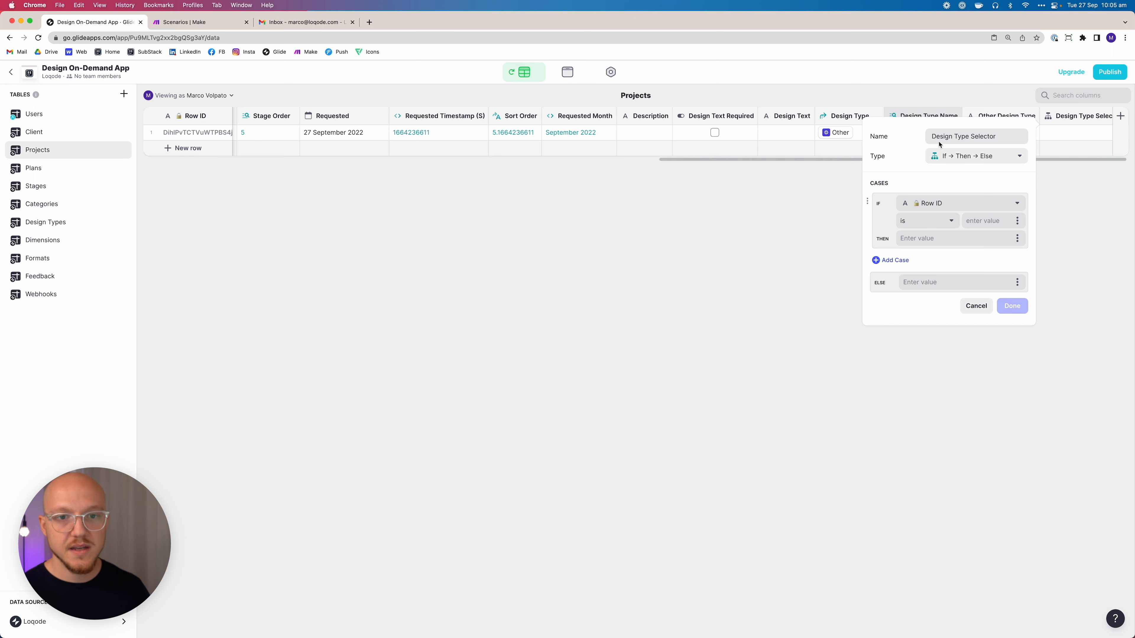
# Step: Set the Design Type Selector condition to check that Other Design Type is not empty
pyautogui.click(947, 207)
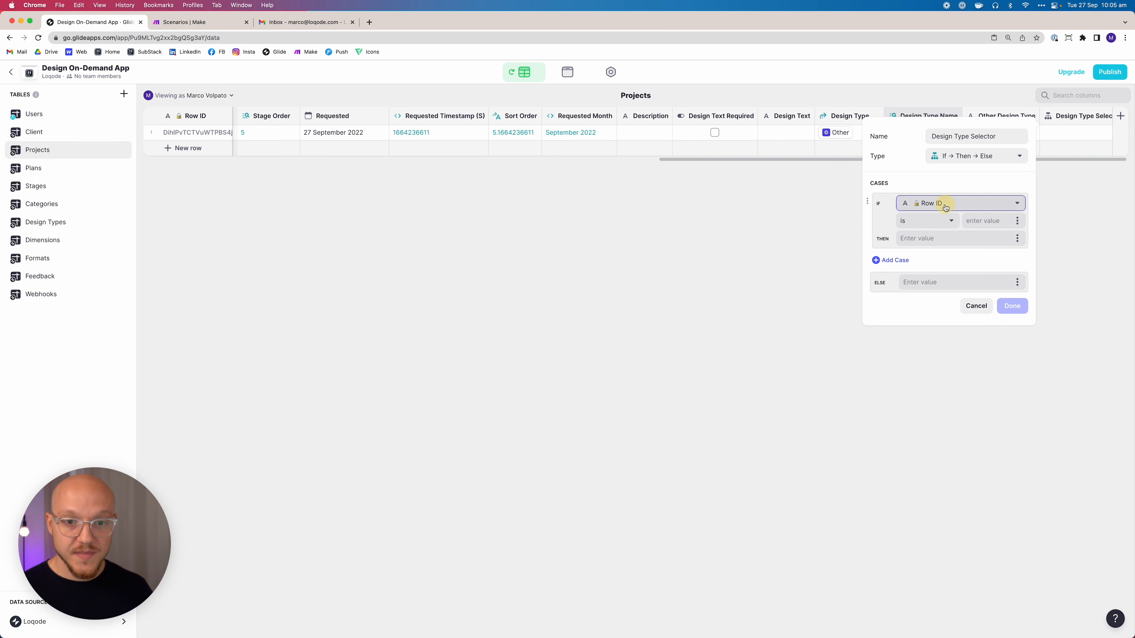
pyautogui.scroll(-3, 963, 350)
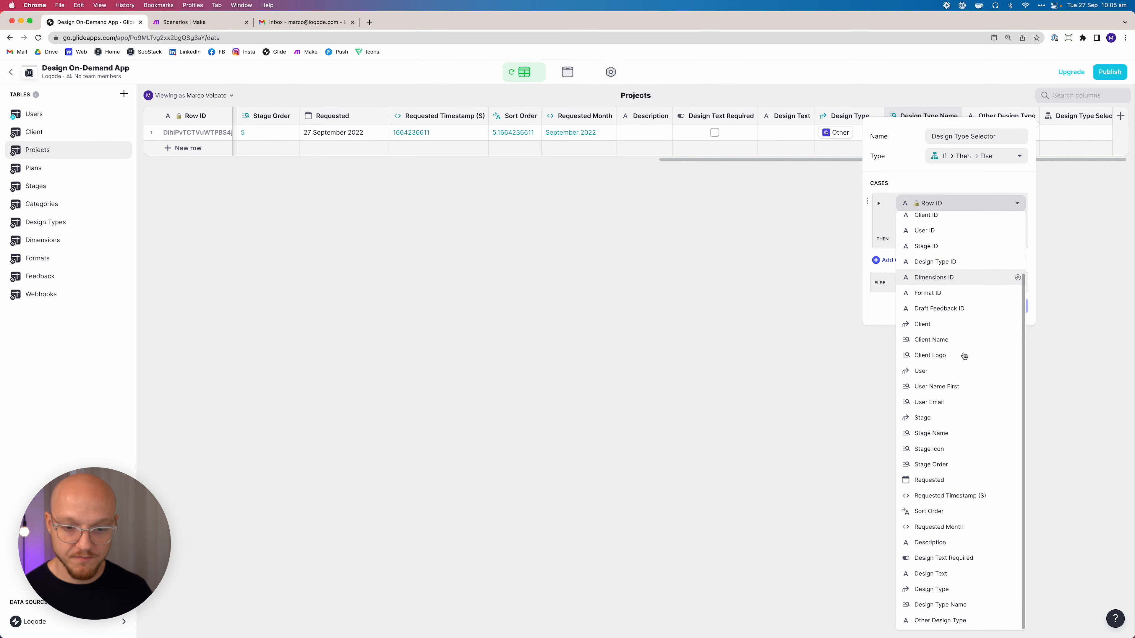
pyautogui.click(937, 621)
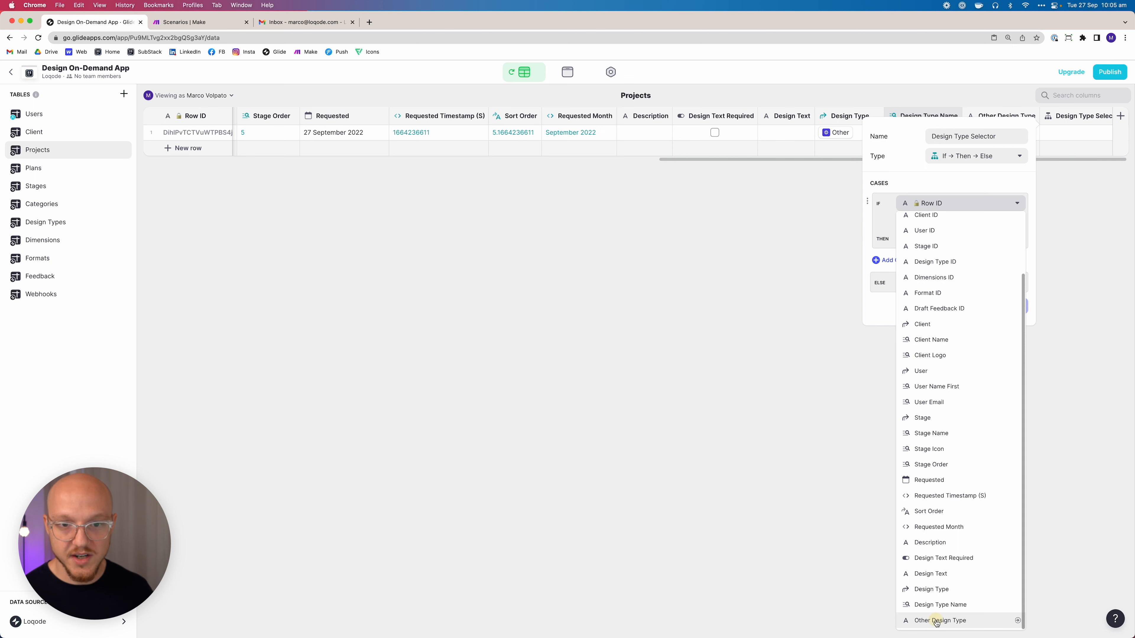
pyautogui.click(928, 221)
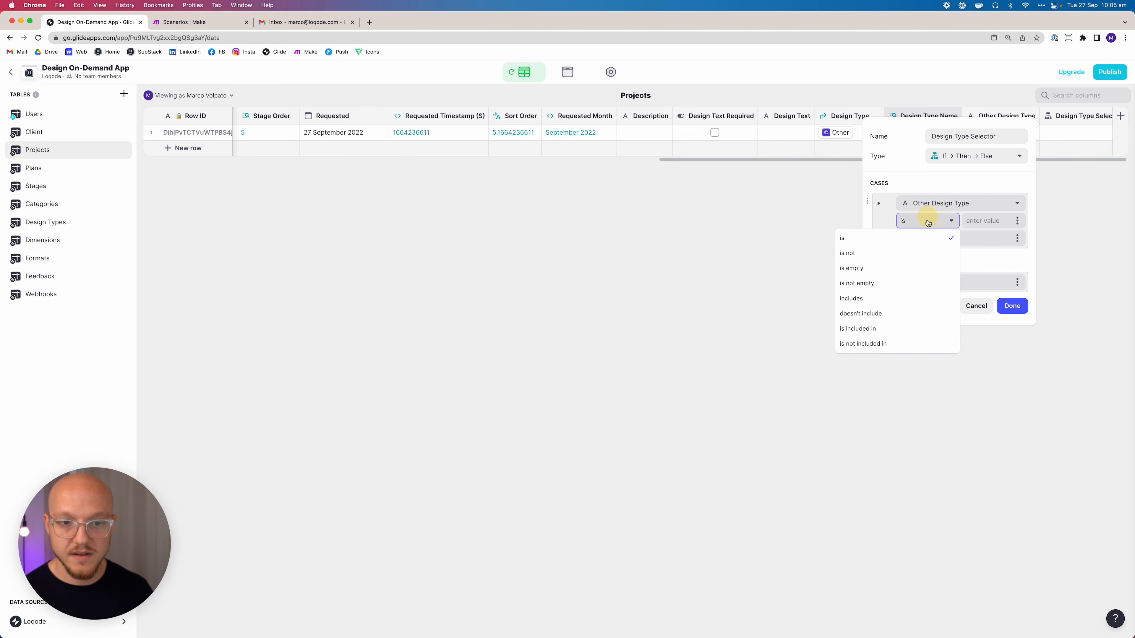
pyautogui.click(913, 280)
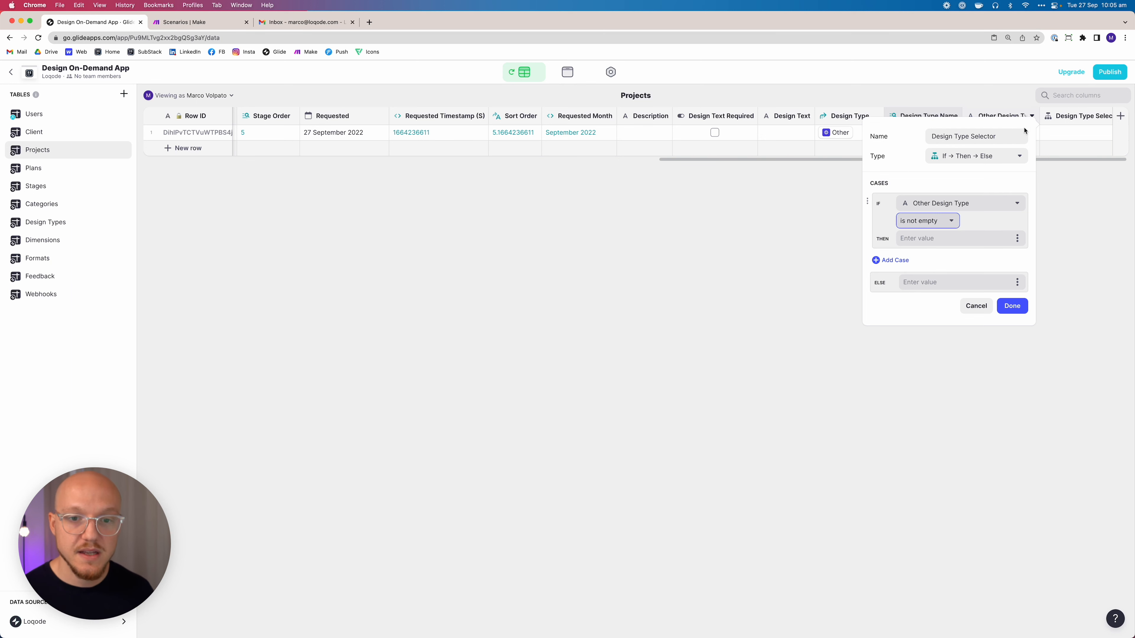
# Step: Make the selector return Other Design Type when the condition is met, otherwise Design Type Name, and save the column
pyautogui.click(1017, 238)
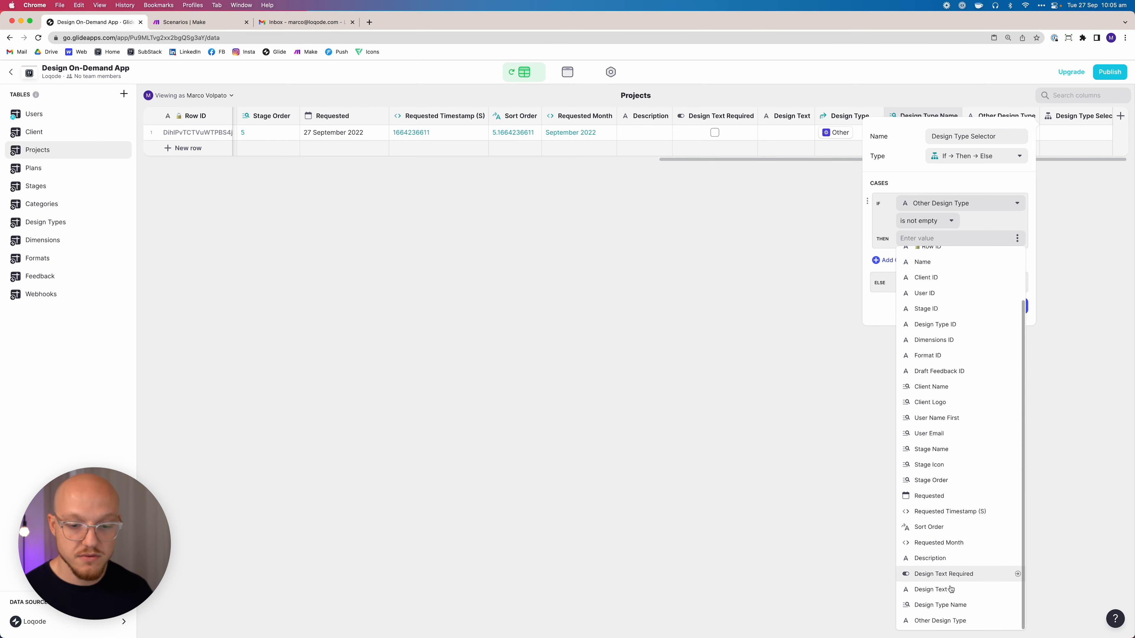
pyautogui.click(949, 621)
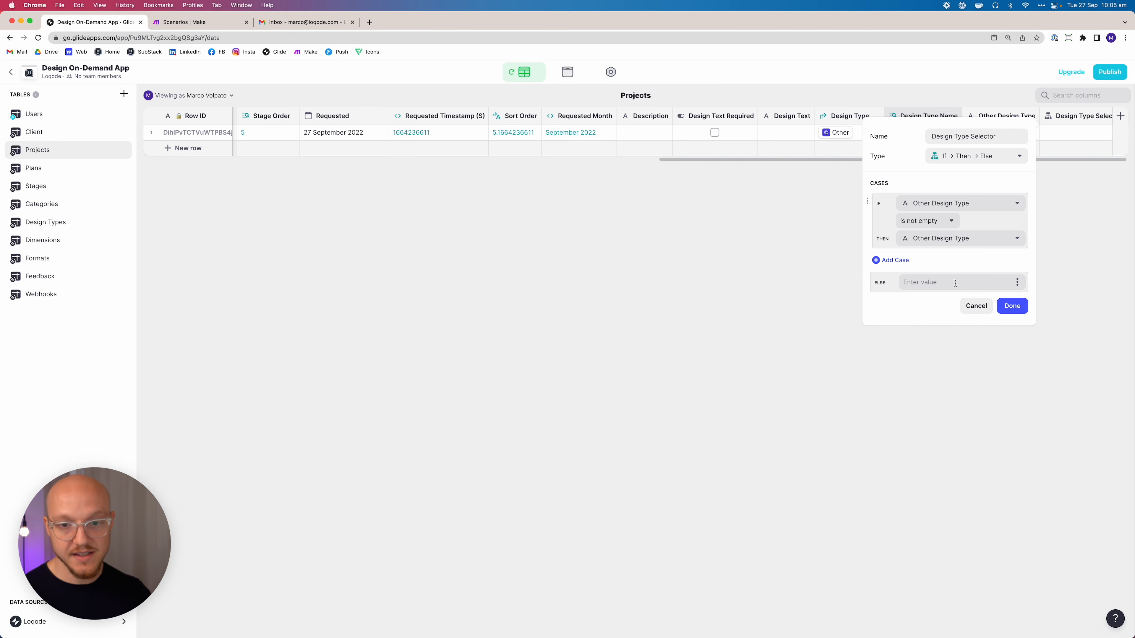
pyautogui.click(1017, 282)
pyautogui.scroll(-4, 999, 421)
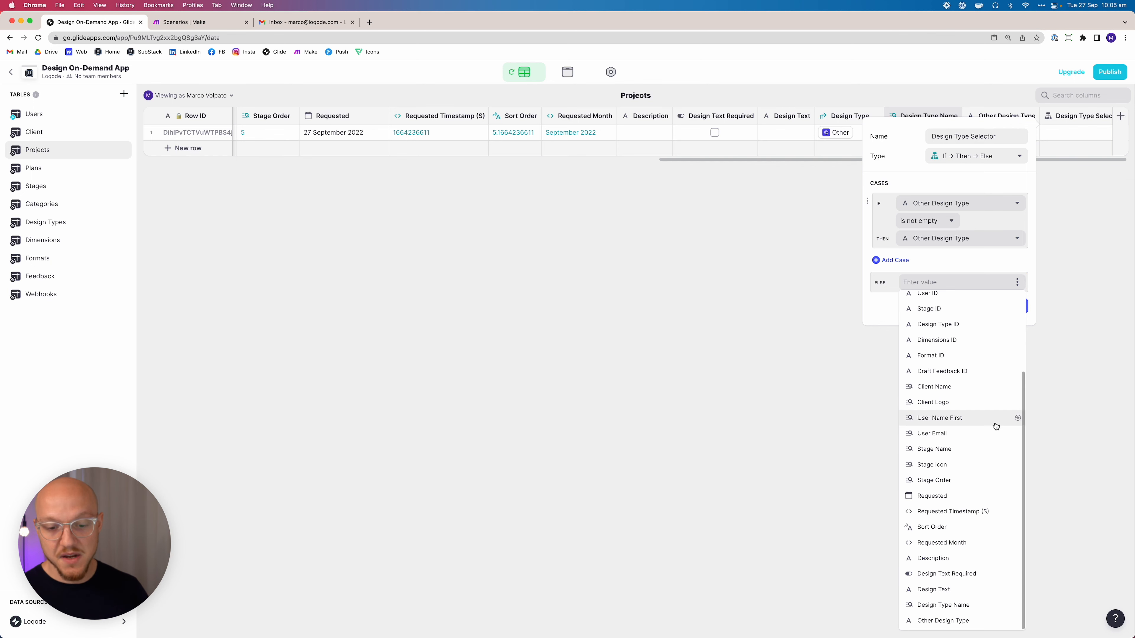
pyautogui.click(941, 607)
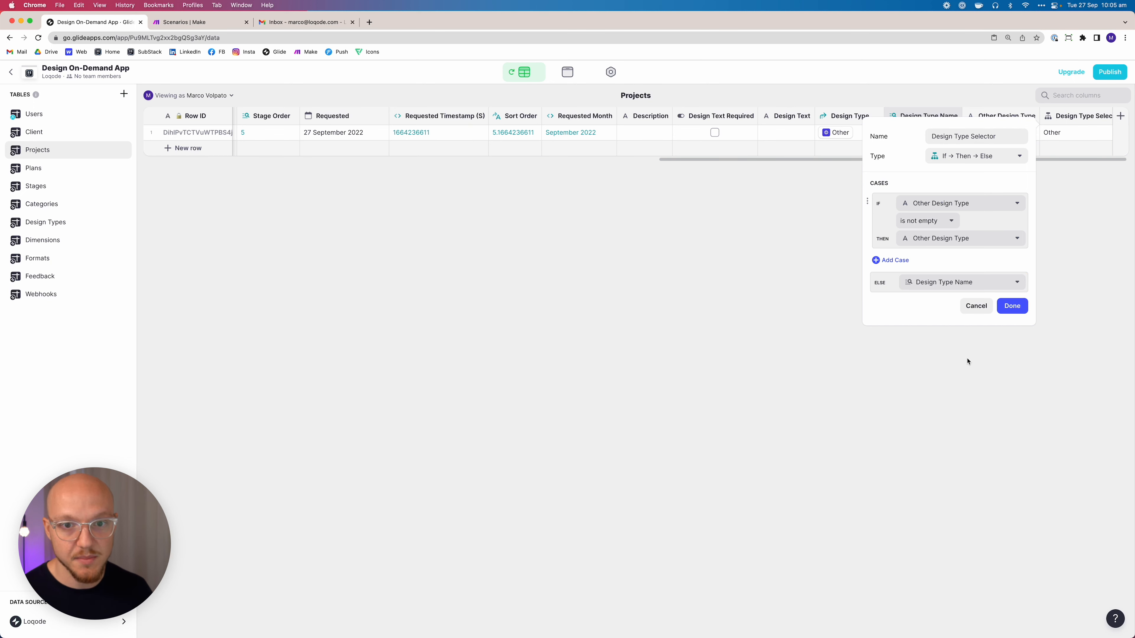
pyautogui.click(1011, 307)
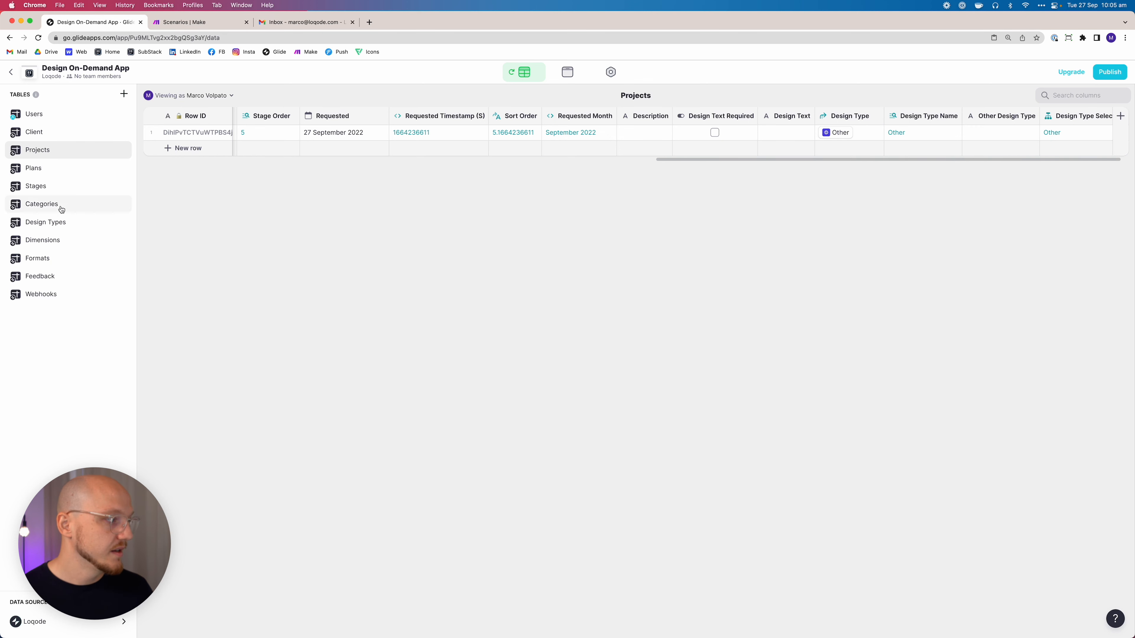
# Step: Copy the Facebook Post row's ID from the Design Types table into the project's Design Type ID
pyautogui.click(56, 223)
pyautogui.click(214, 136)
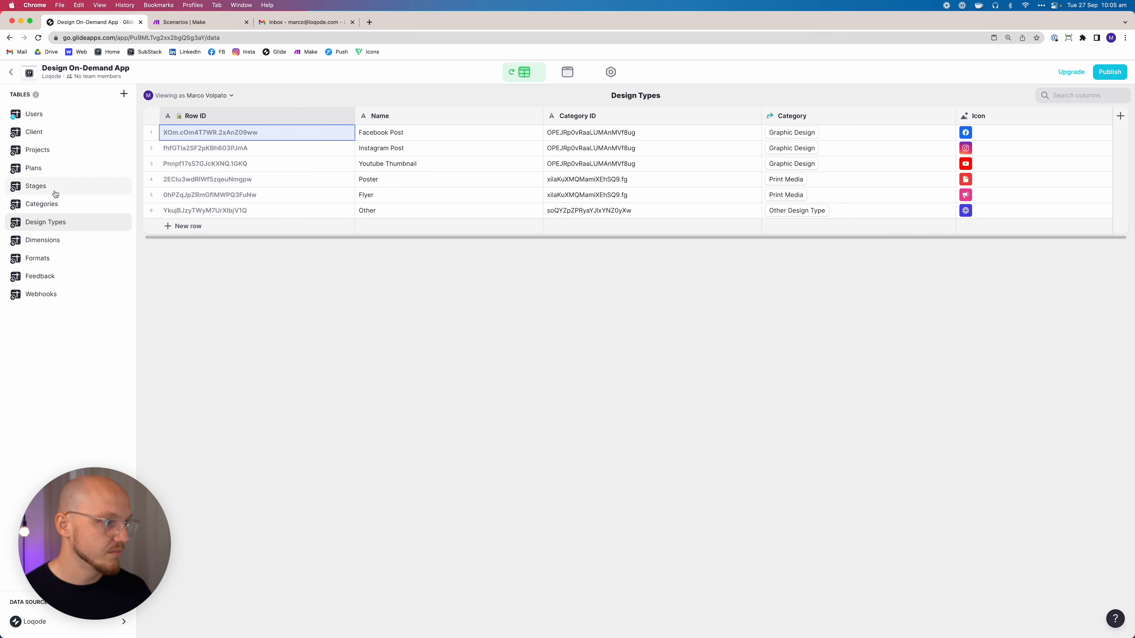
pyautogui.click(55, 152)
pyautogui.click(511, 136)
pyautogui.hscroll(15, 545, 141)
pyautogui.hscroll(8, 549, 140)
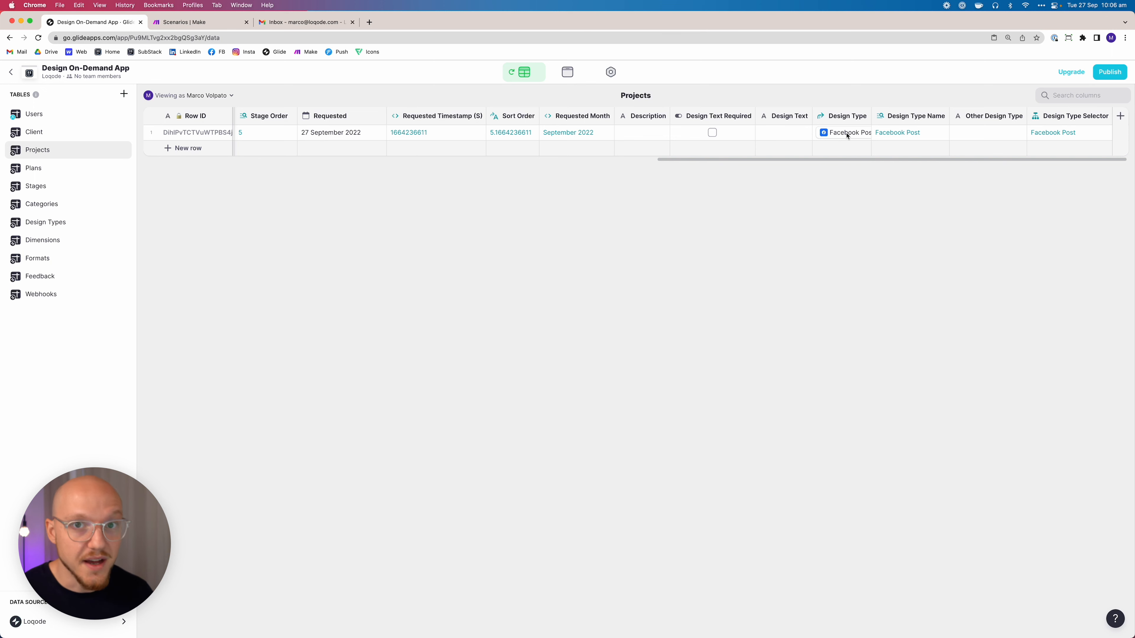
# Step: Enter Wallpaper as the project's Other Design Type
pyautogui.click(953, 133)
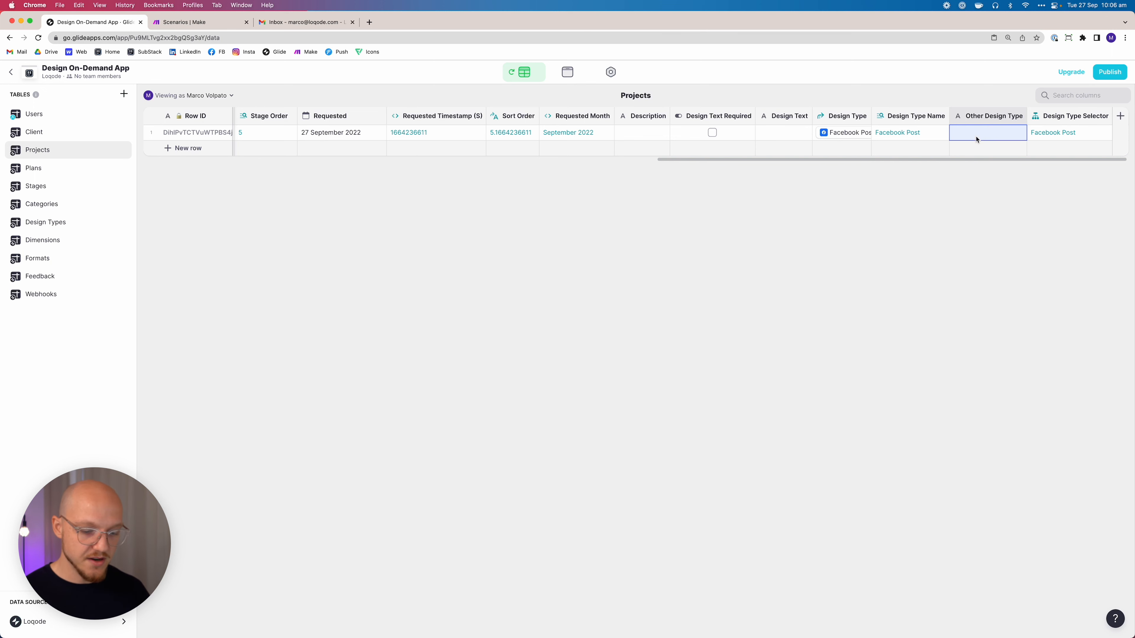
pyautogui.write('Wallpaper')
pyautogui.press('Return')
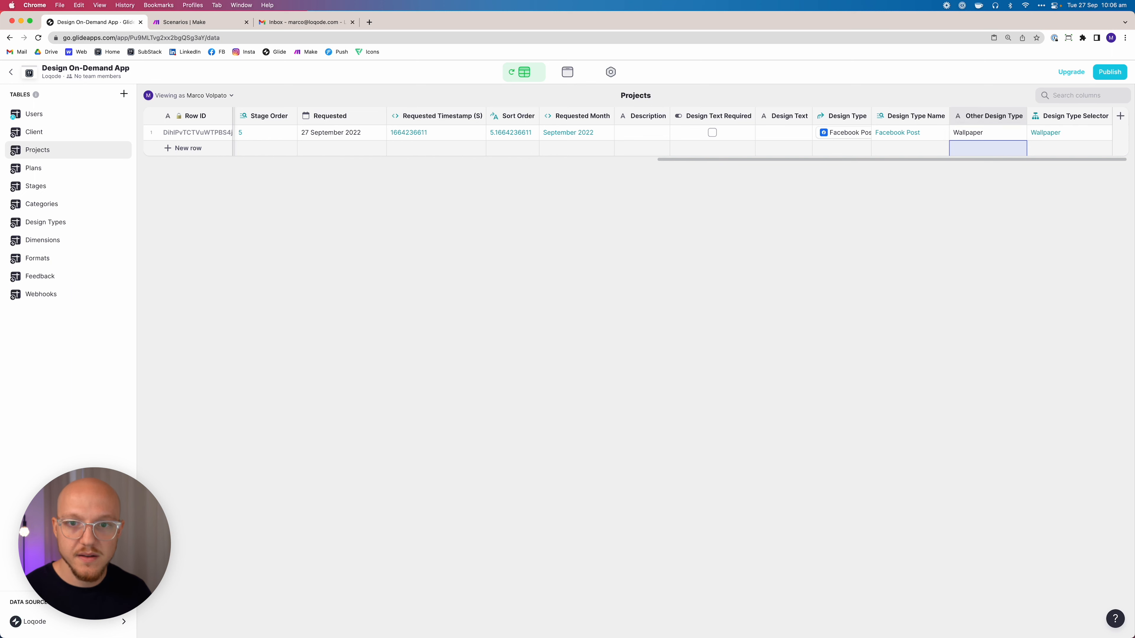
# Step: Compare the project's Design Type Name, Other Design Type and Design Type Selector values
pyautogui.click(1049, 134)
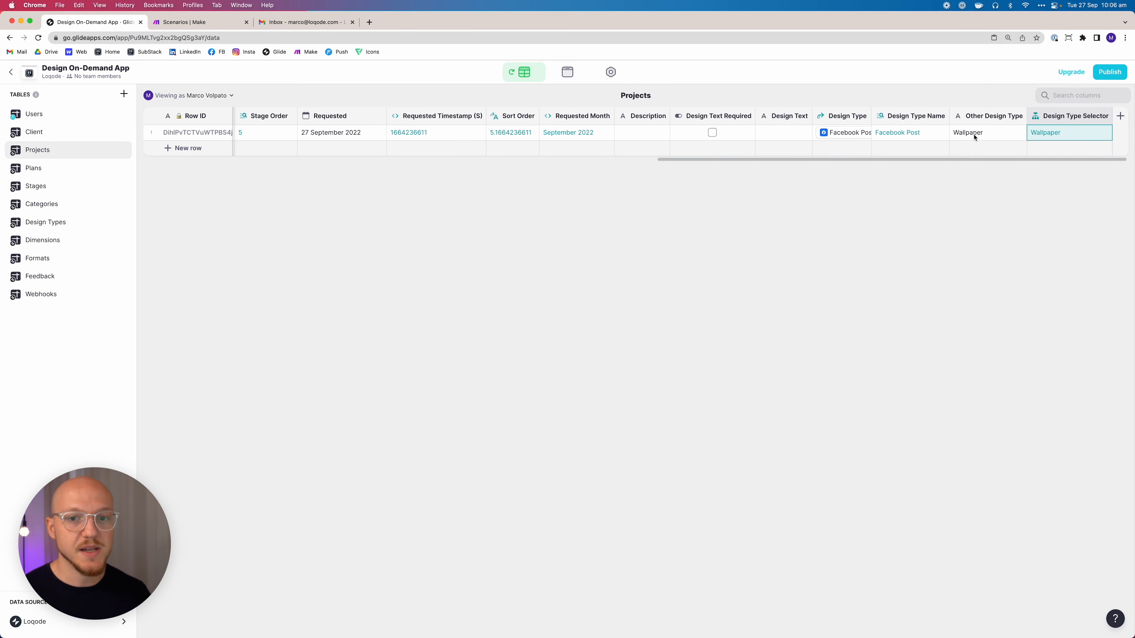
pyautogui.click(975, 135)
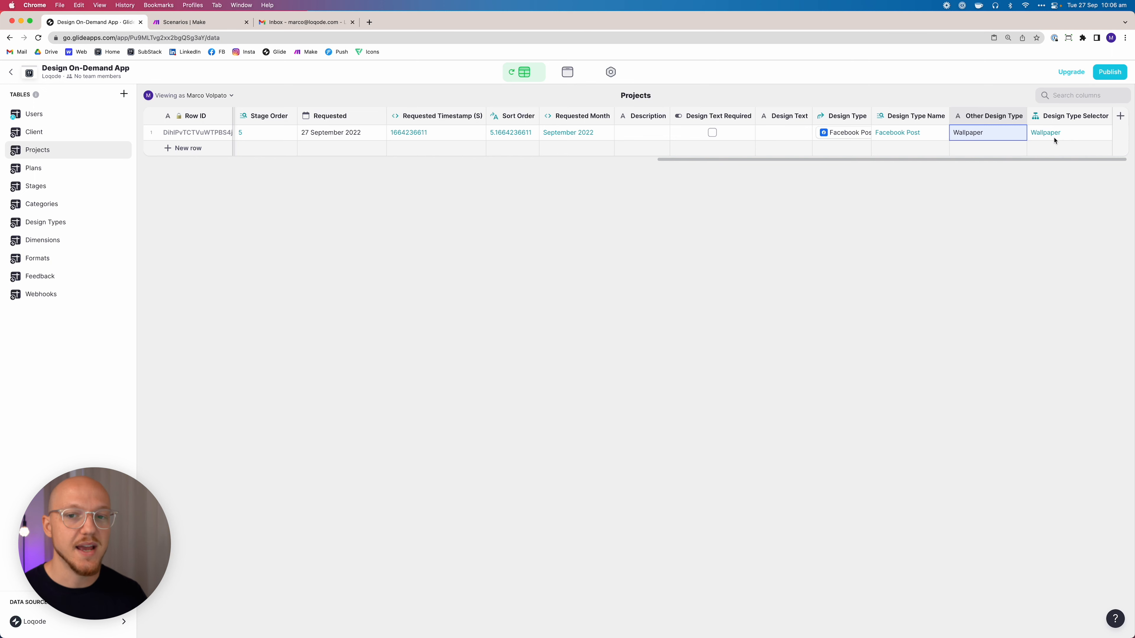
pyautogui.click(900, 132)
pyautogui.click(970, 132)
pyautogui.click(936, 133)
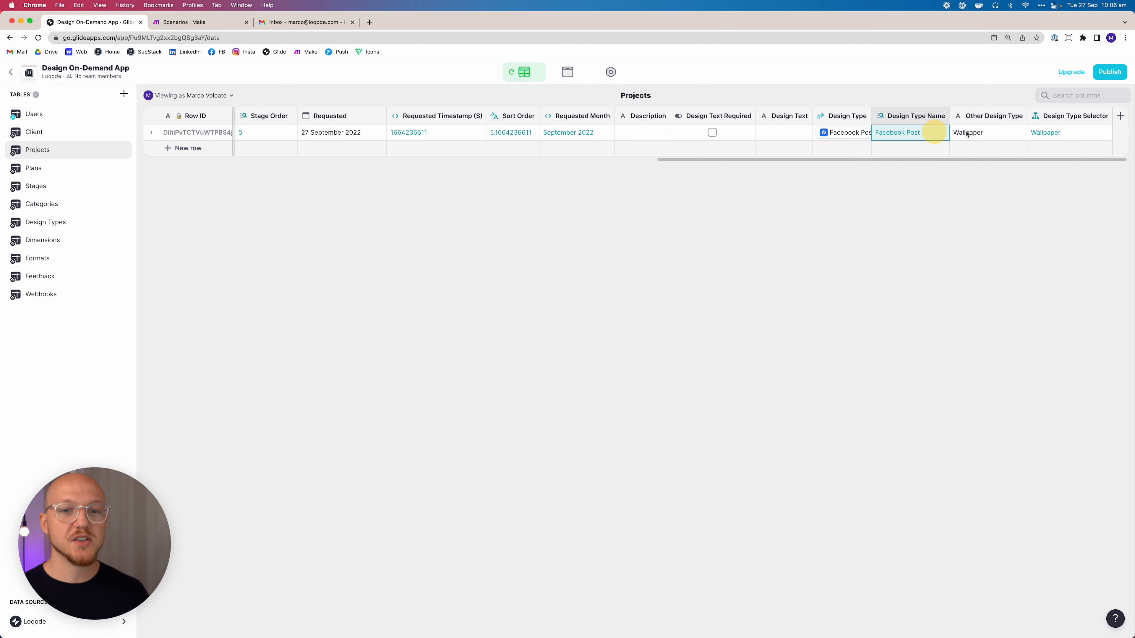
pyautogui.click(969, 133)
pyautogui.click(917, 134)
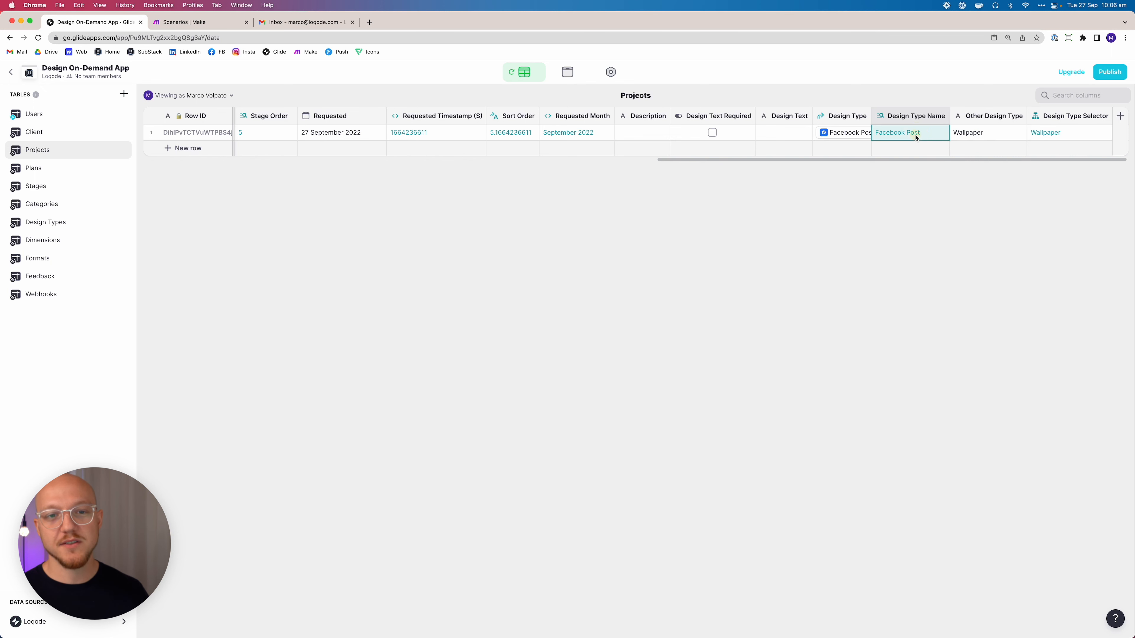
pyautogui.click(974, 137)
pyautogui.click(936, 136)
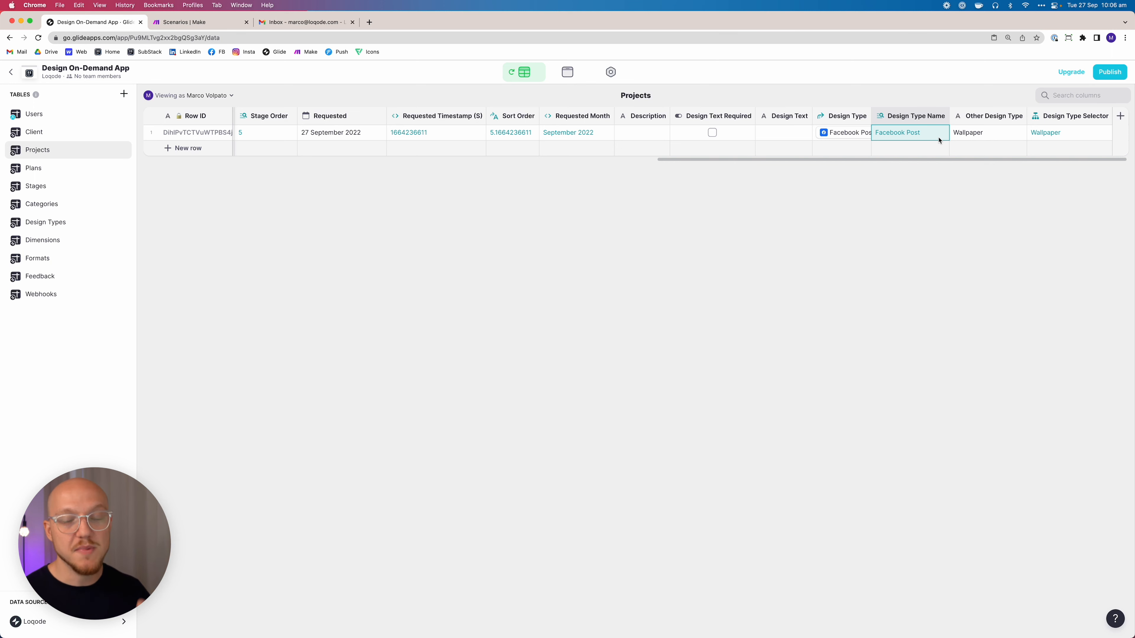
pyautogui.click(1047, 134)
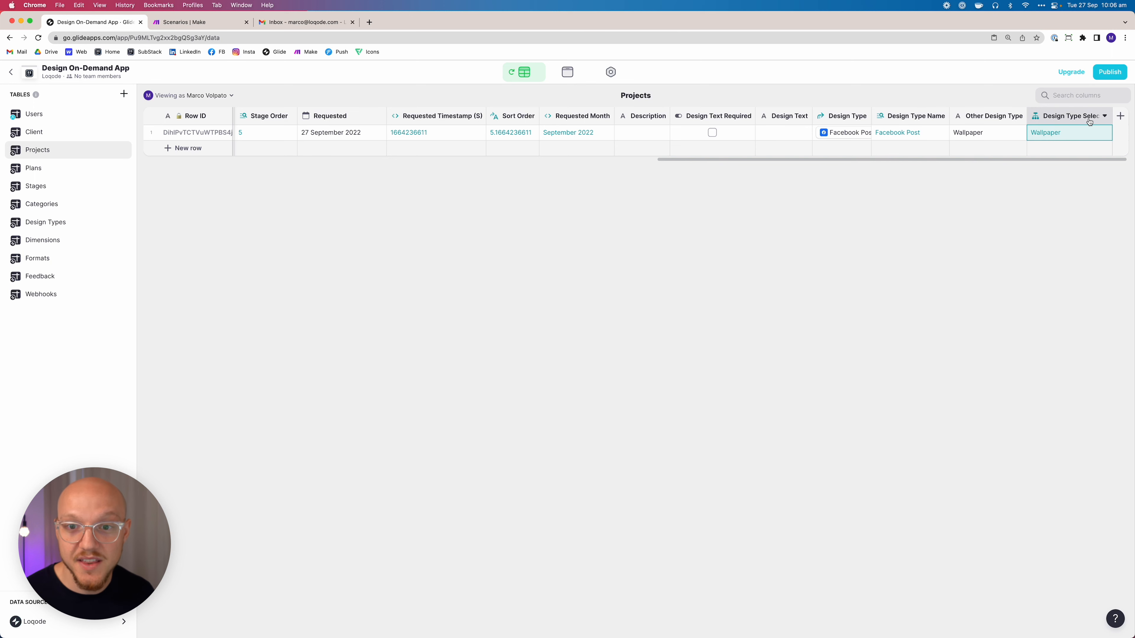
pyautogui.click(983, 134)
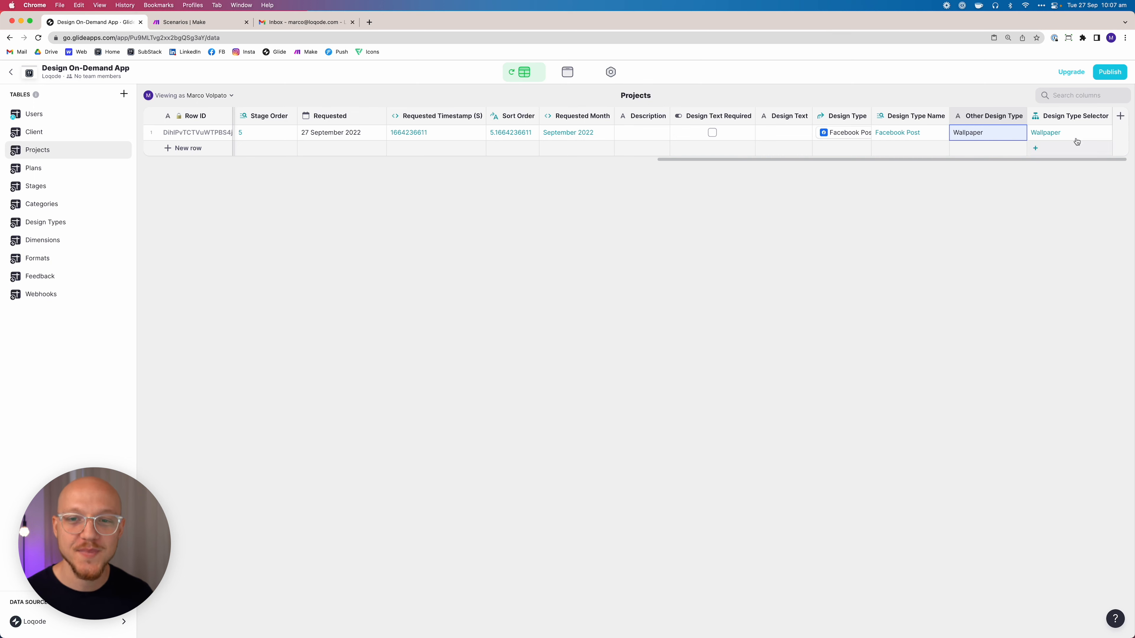
# Step: Start another new column in the Projects table and open its choice of column types
pyautogui.click(1120, 116)
pyautogui.click(963, 157)
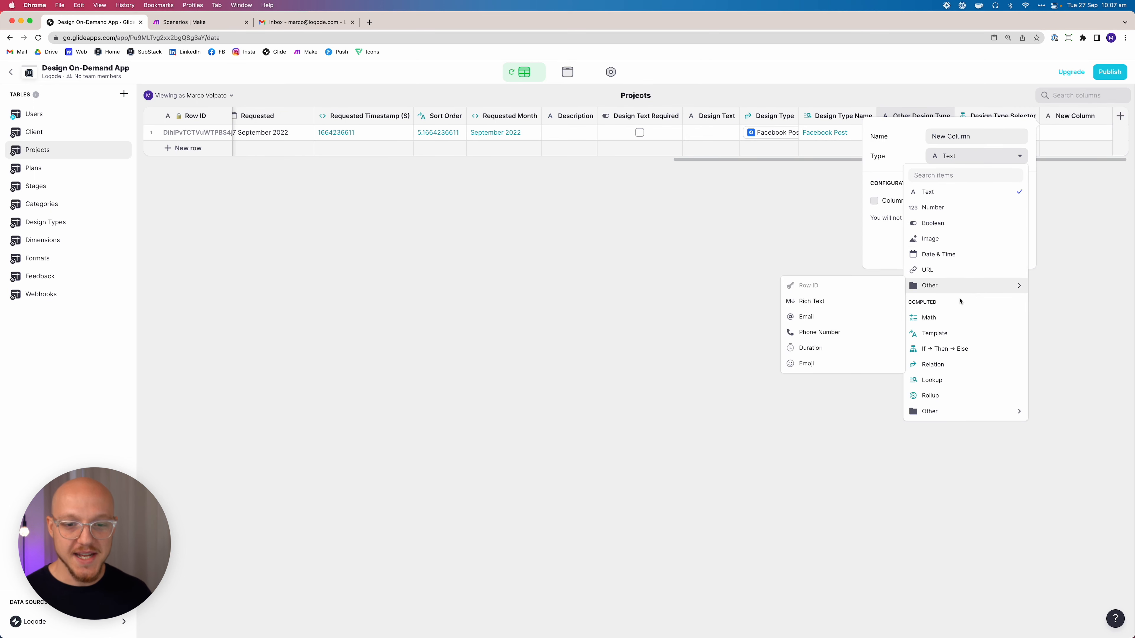
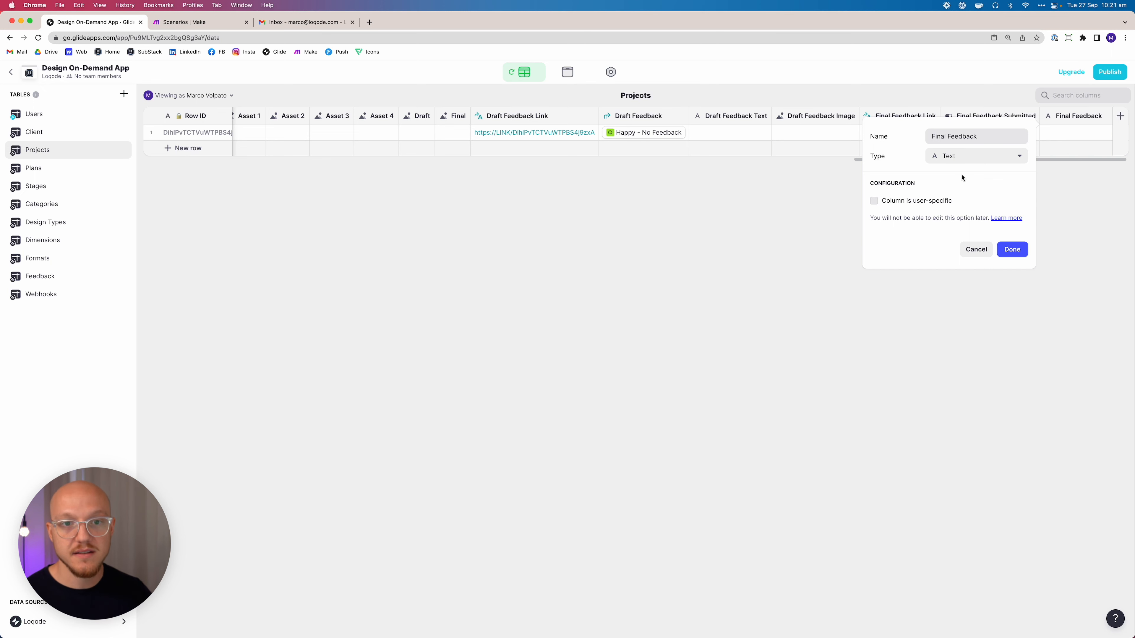
# Step: Save the new text column Final Feedback in the Projects table
pyautogui.click(1012, 249)
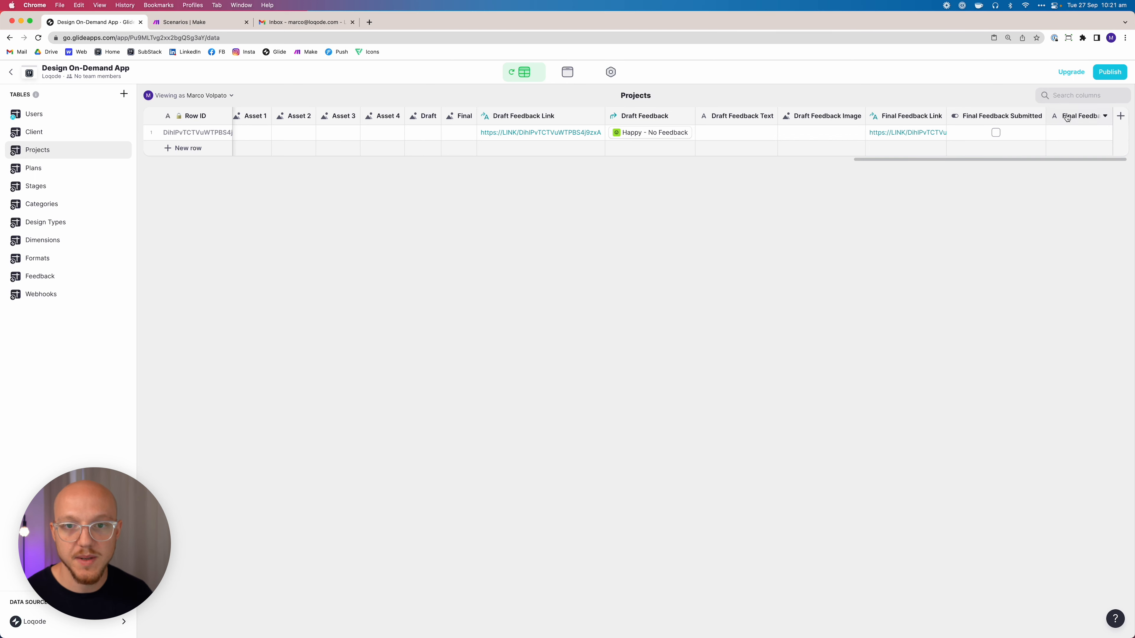
# Step: Move the Final Feedback column directly before Final Feedback Submitted in the Projects table
pyautogui.moveTo(1077, 116); pyautogui.dragTo(1024, 115)
pyautogui.click(986, 135)
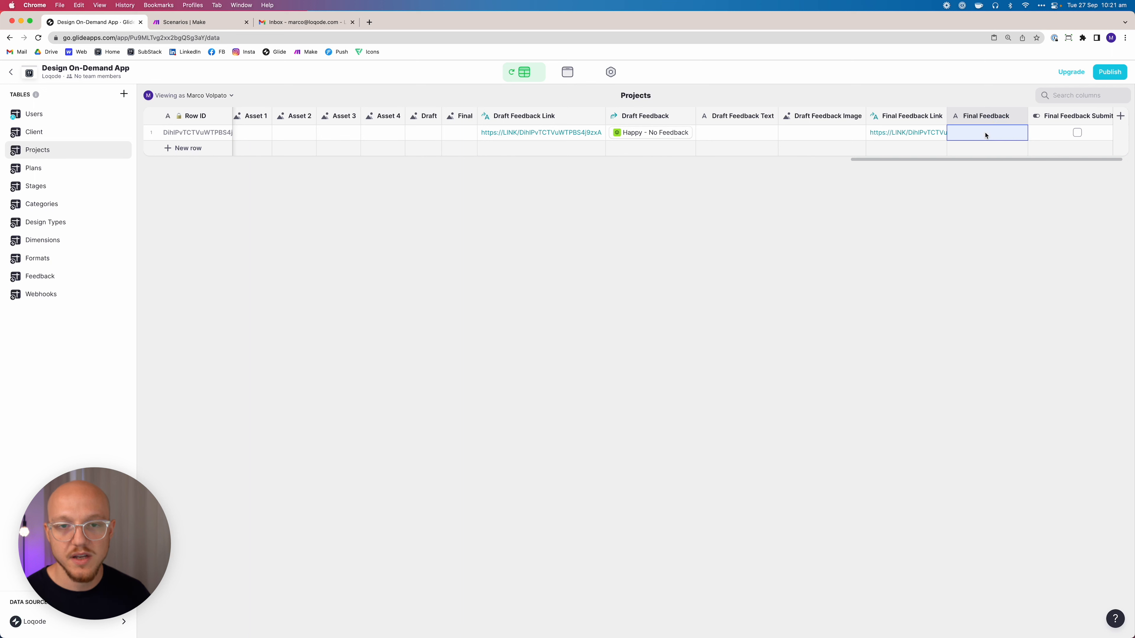
# Step: Enter the test text sdfsdfsdf as the project's Final Feedback and tick its Final Feedback Submitted box
pyautogui.click(986, 133)
pyautogui.click(986, 133)
pyautogui.doubleClick(992, 134)
pyautogui.write('sdfsdfsdf')
pyautogui.click(1076, 133)
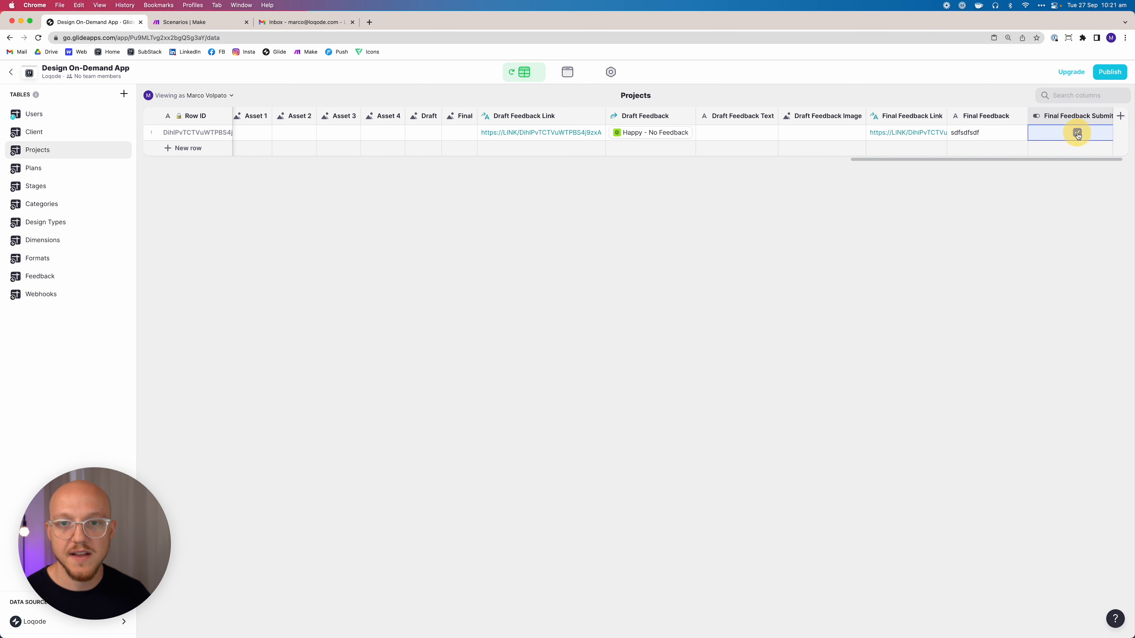
# Step: Untick Final Feedback Submitted and clear the test text from the project's Final Feedback
pyautogui.click(983, 134)
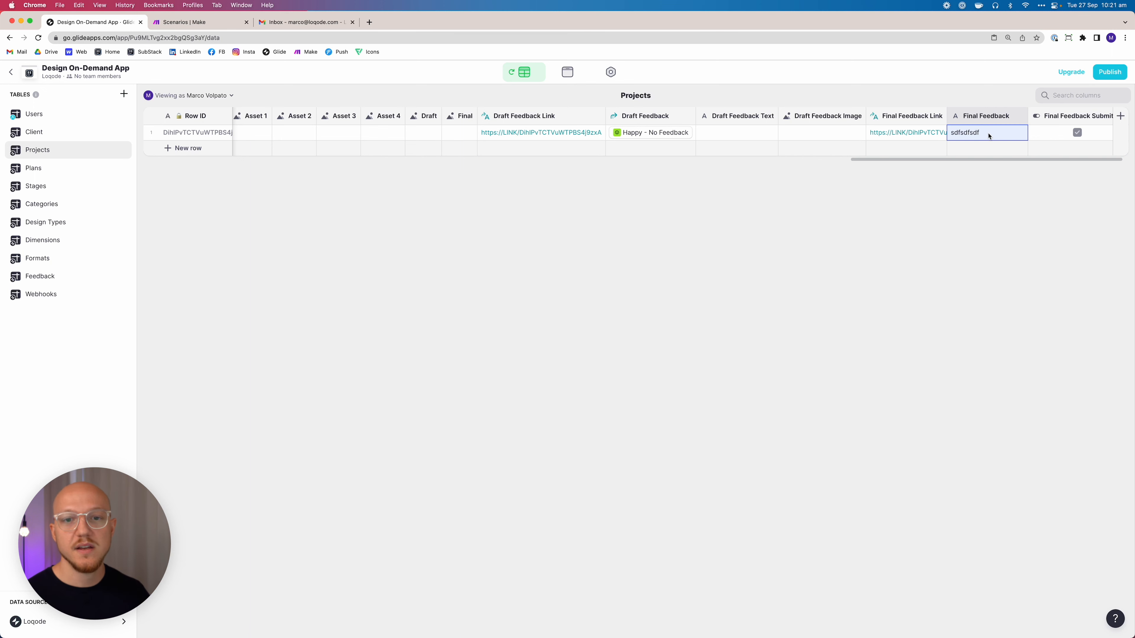
pyautogui.click(1077, 132)
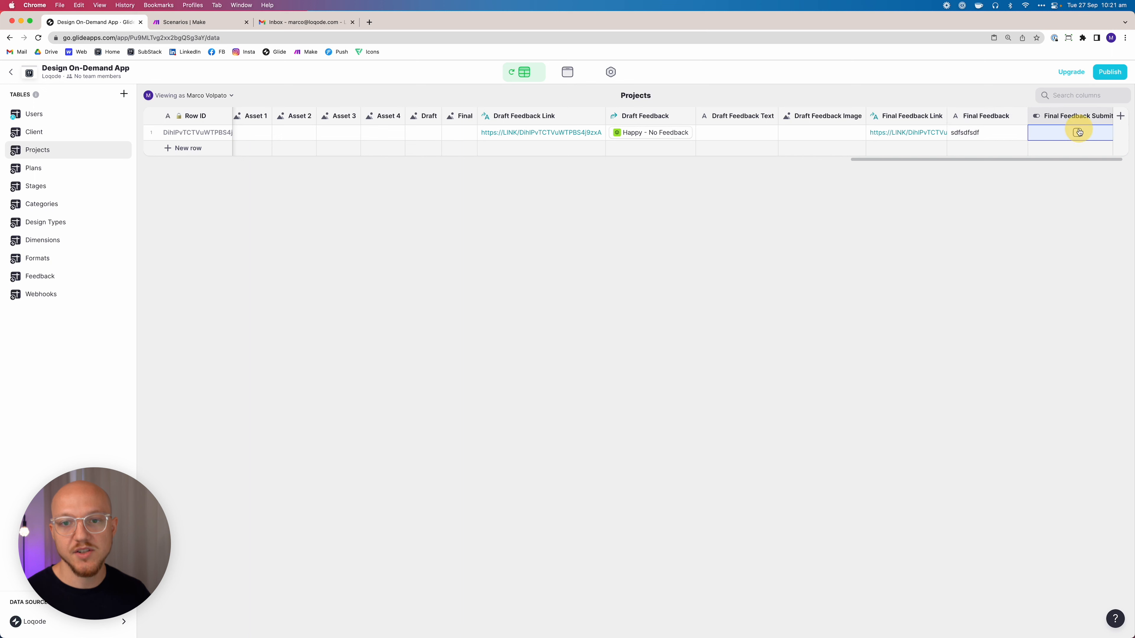
pyautogui.click(973, 135)
pyautogui.press('BackSpace')
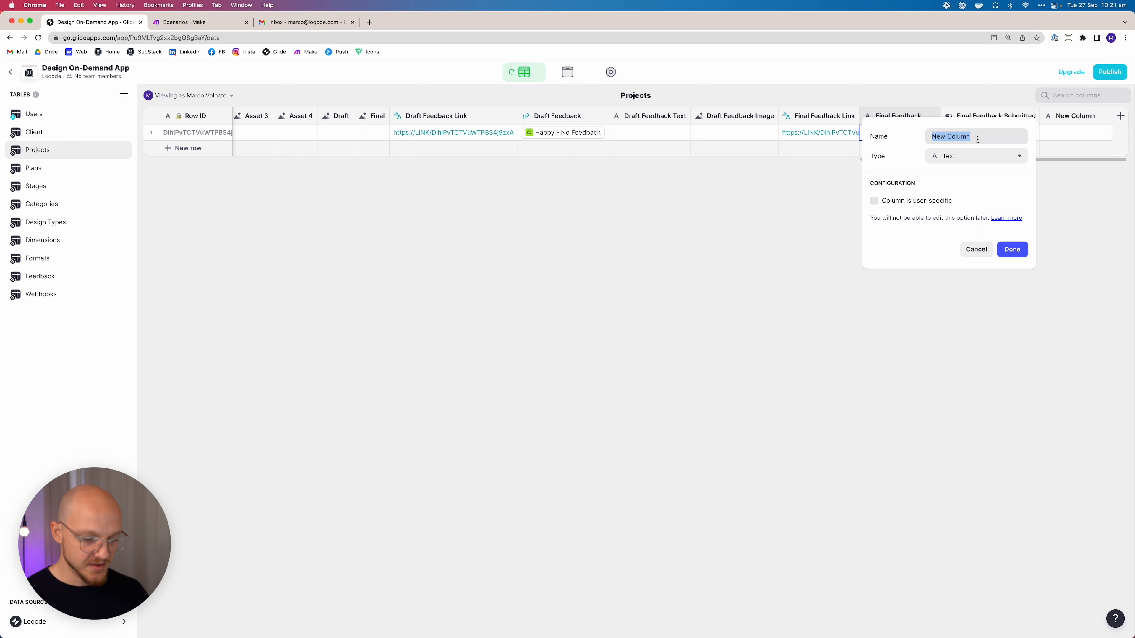
pyautogui.write('Que')
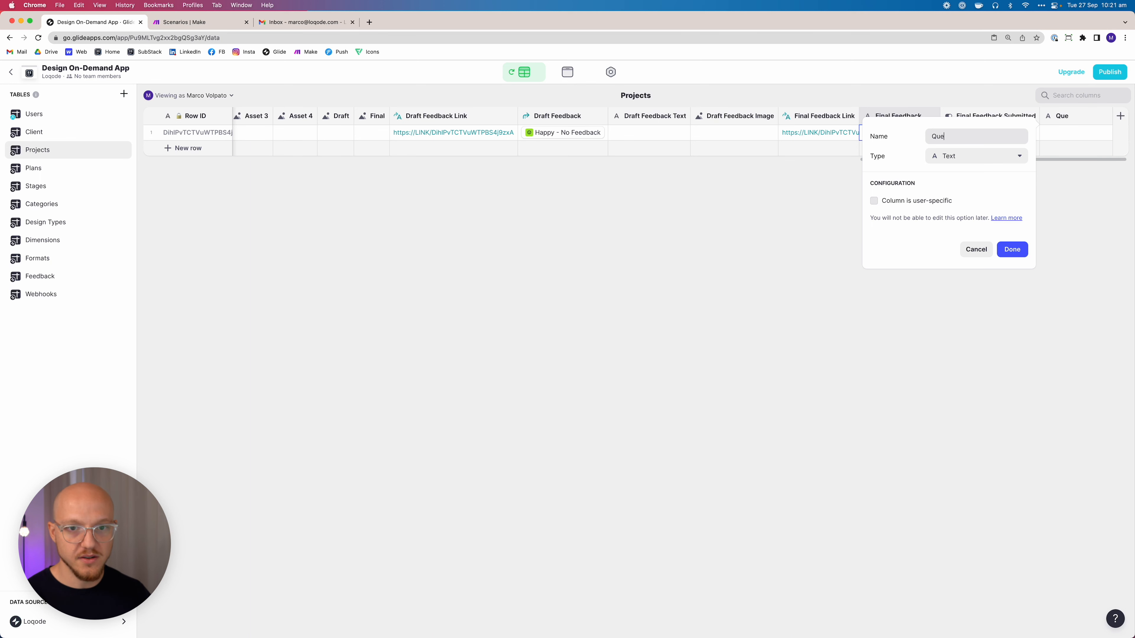
pyautogui.write('ued')
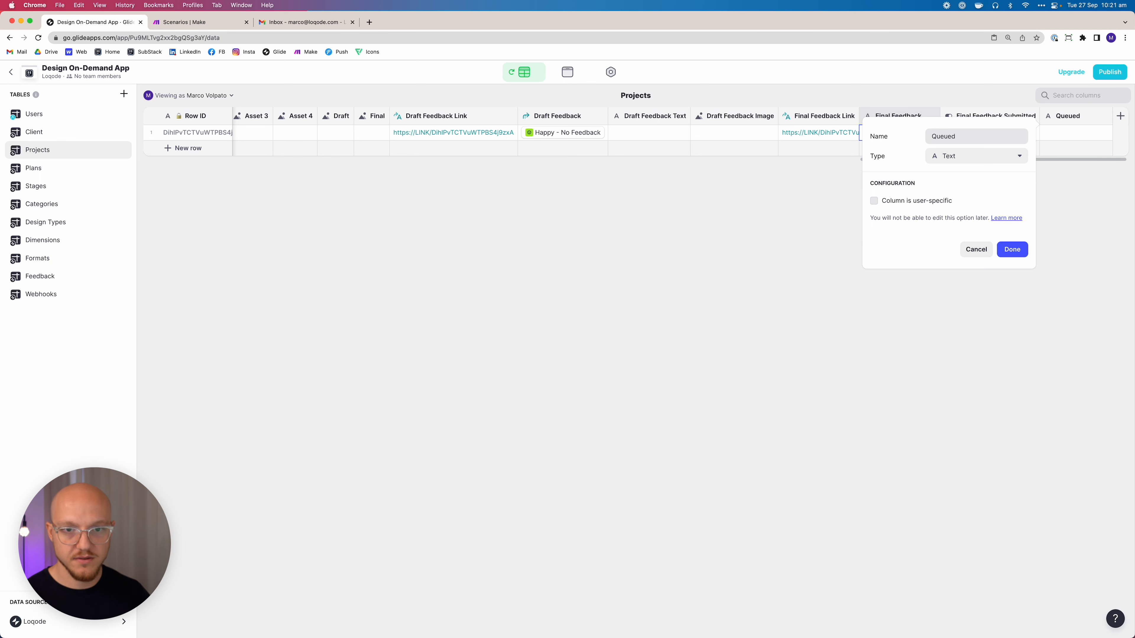
pyautogui.write(' (Count')
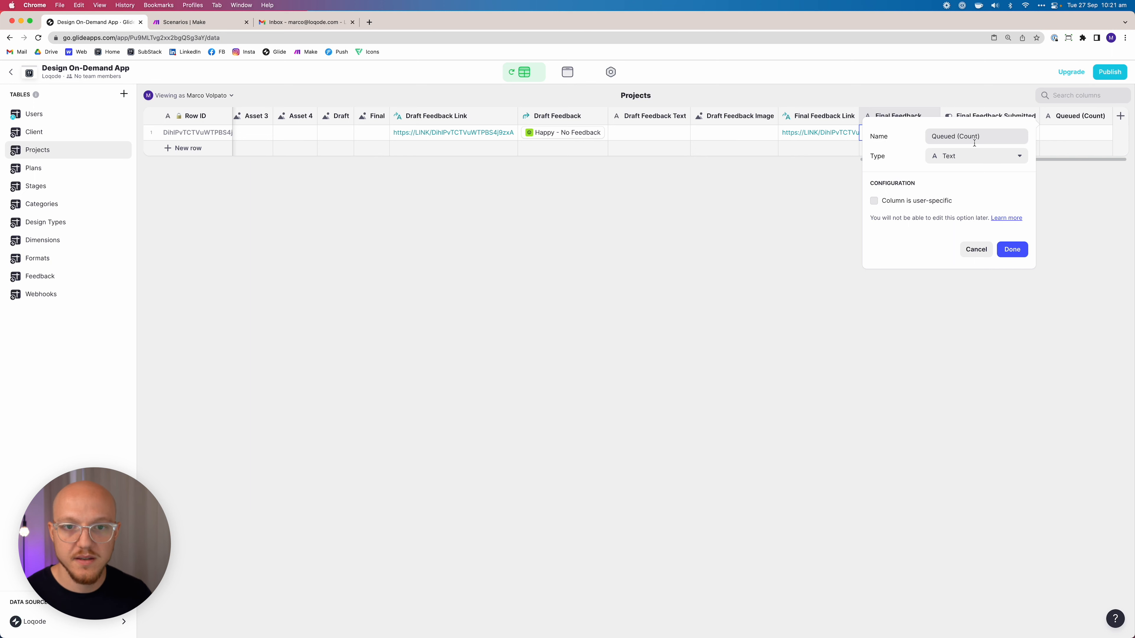
pyautogui.click(965, 157)
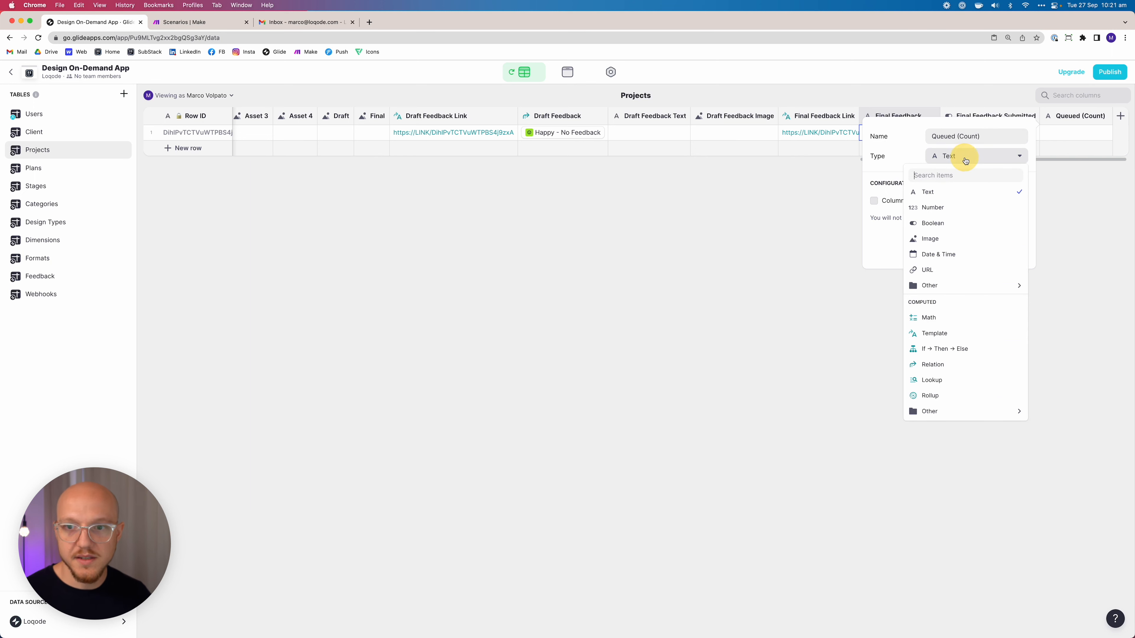
pyautogui.click(973, 348)
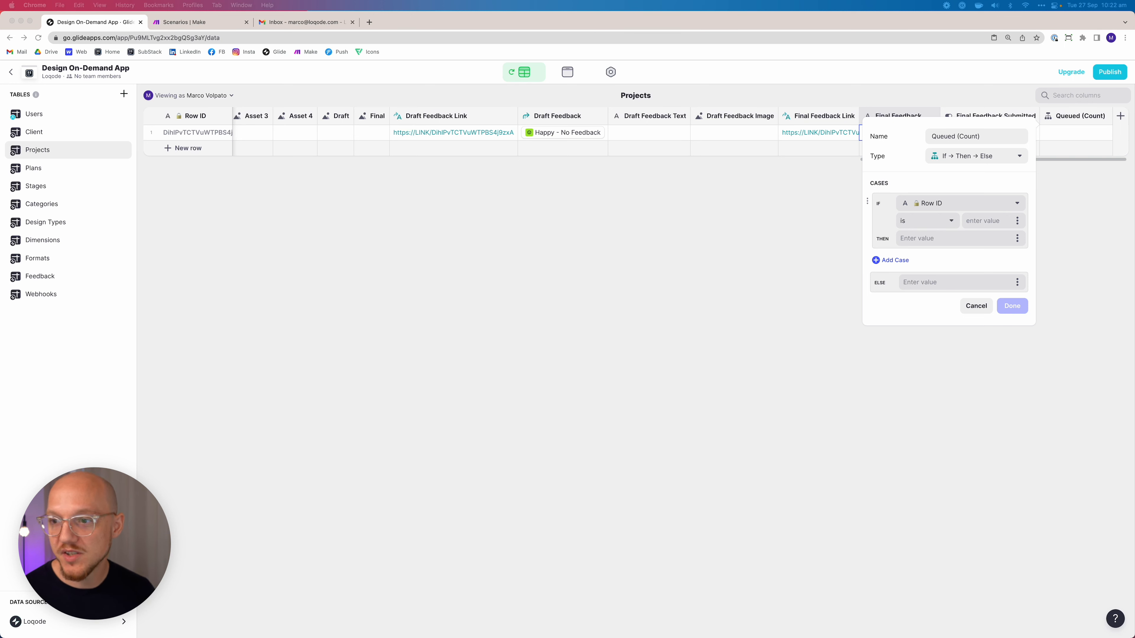
pyautogui.click(932, 167)
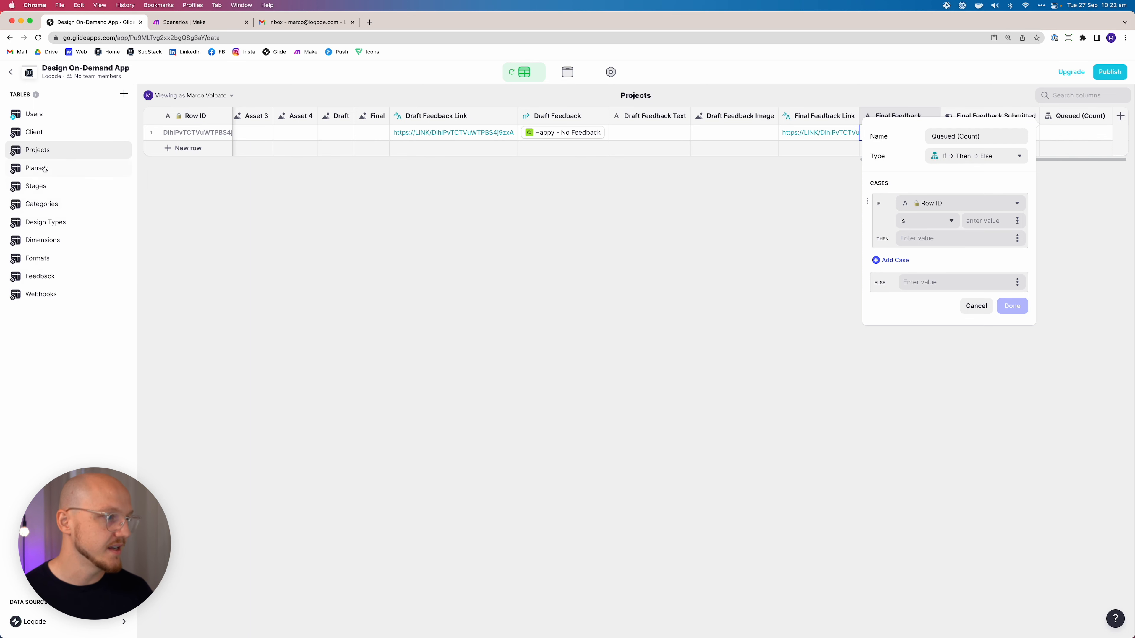
# Step: Copy the Row ID of the Queued stage from the Stages table
pyautogui.click(46, 191)
pyautogui.click(202, 137)
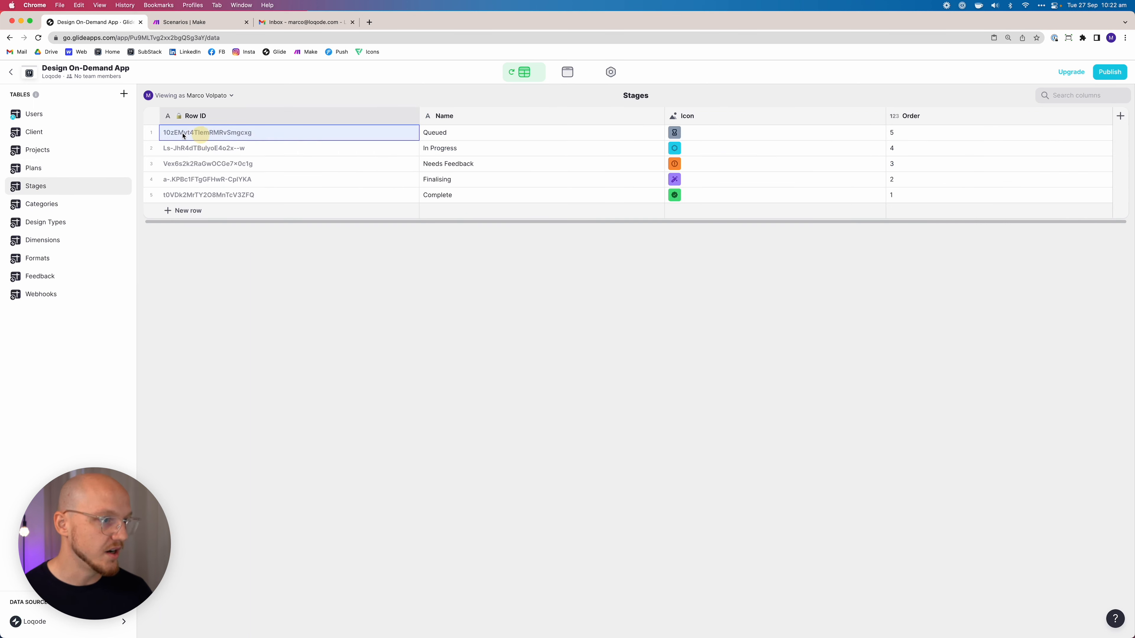
pyautogui.click(451, 134)
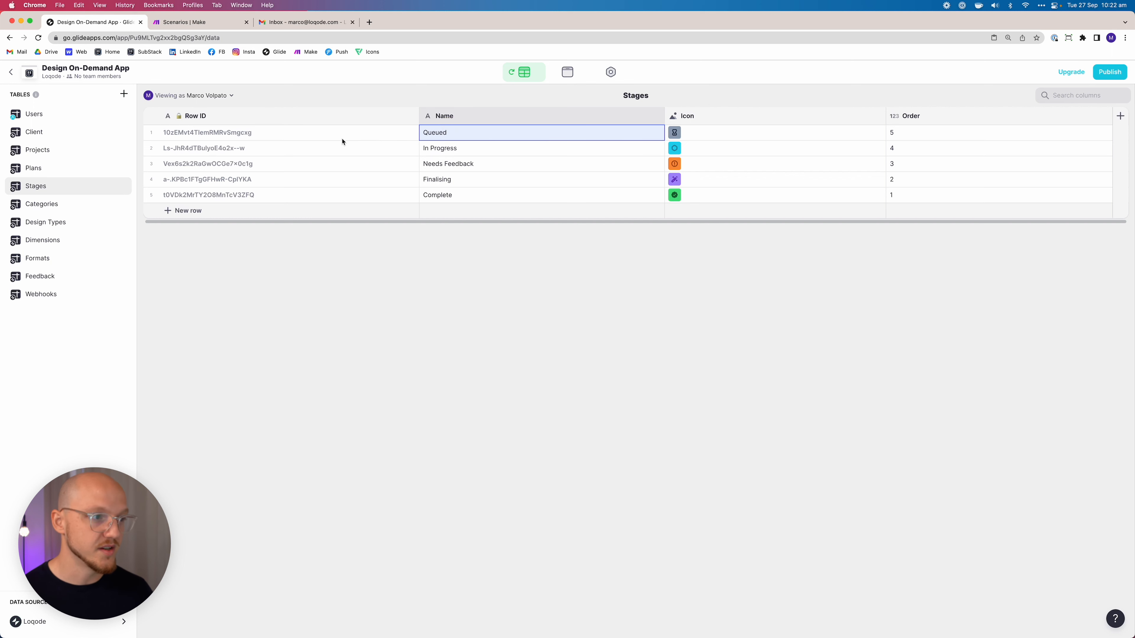
pyautogui.click(260, 137)
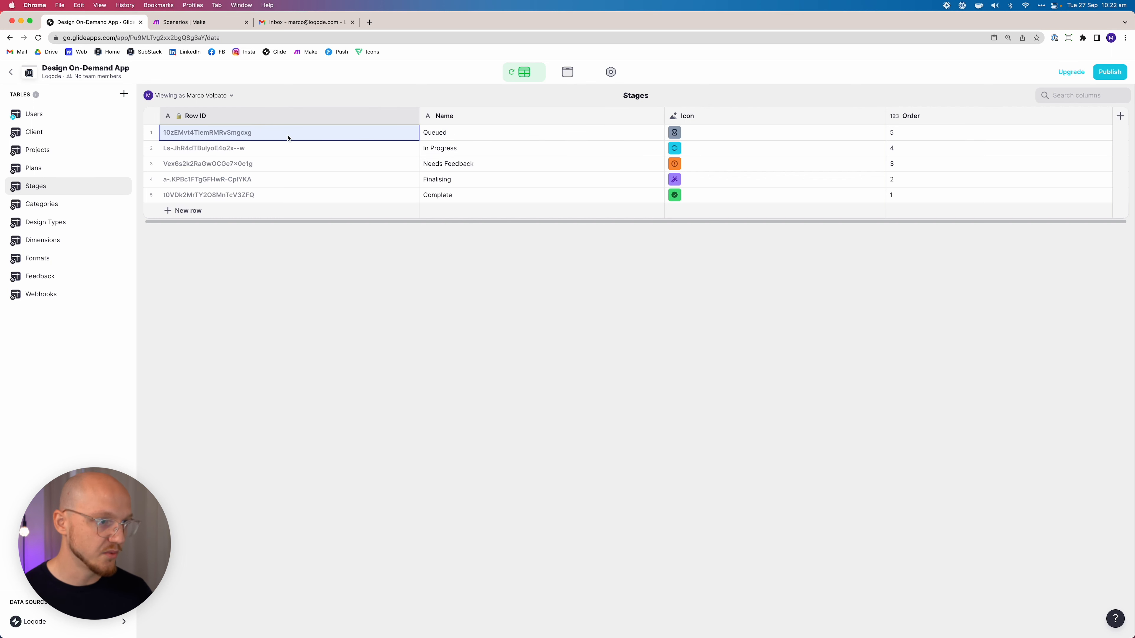
# Step: Start a new If → Then → Else column named Queued (Count) in the Projects table
pyautogui.click(53, 152)
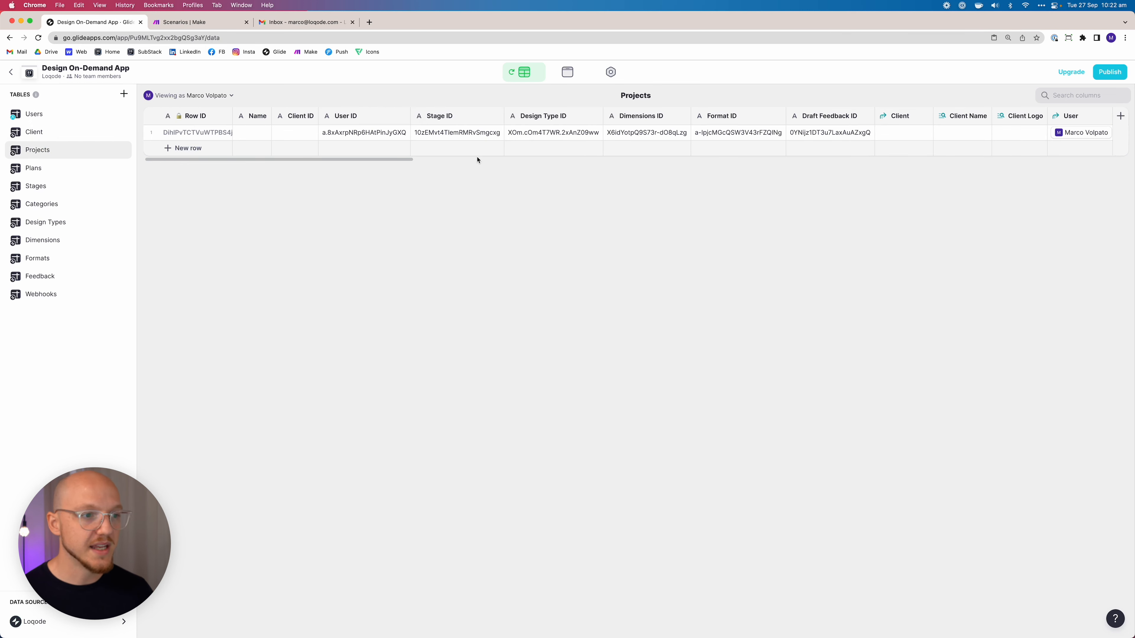
pyautogui.moveTo(418, 162); pyautogui.dragTo(1112, 161)
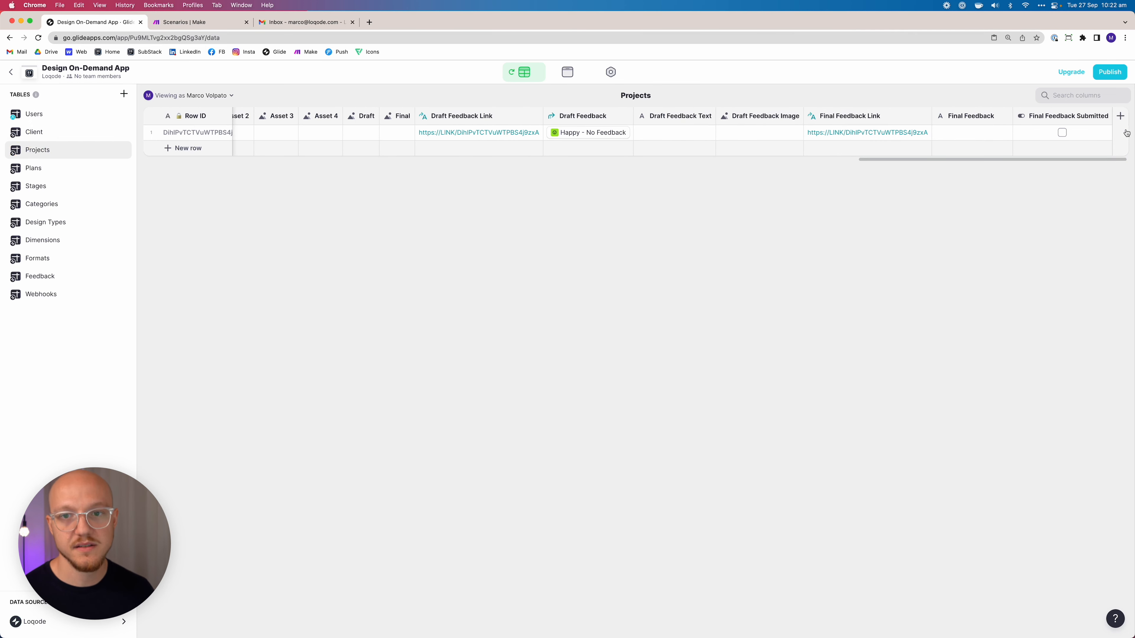
pyautogui.click(1120, 116)
pyautogui.click(941, 156)
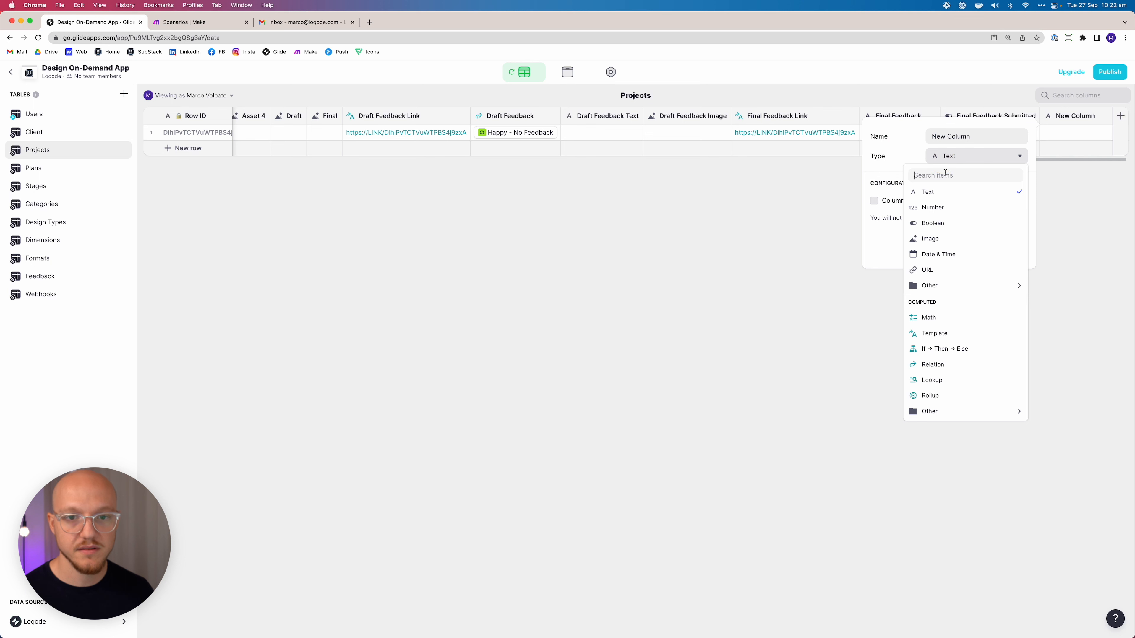
pyautogui.click(966, 349)
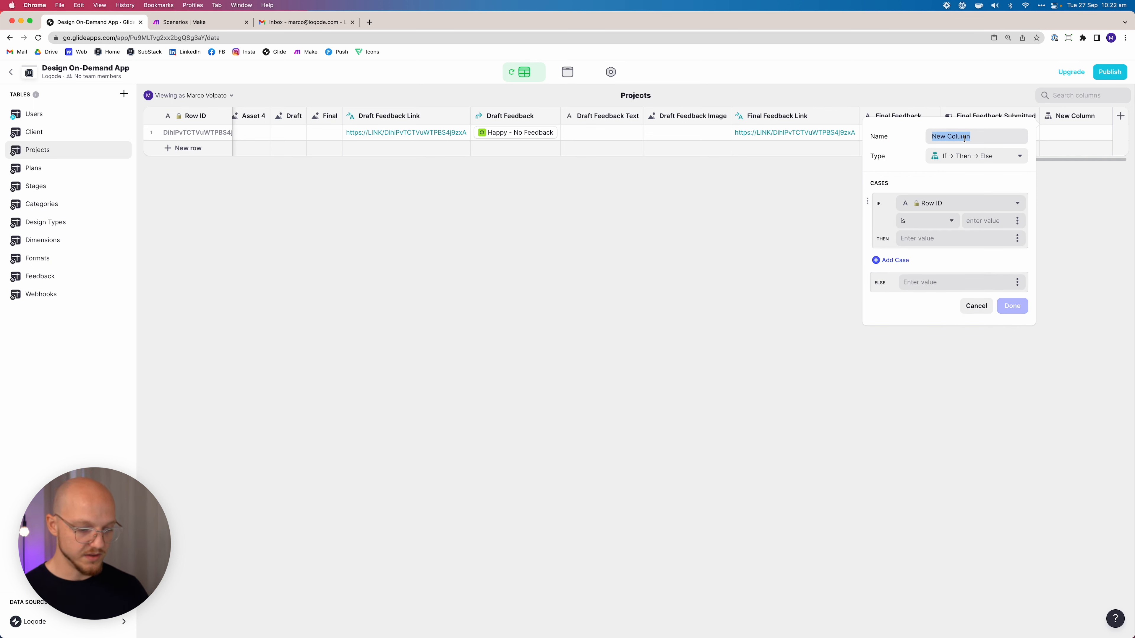
pyautogui.write('Queued')
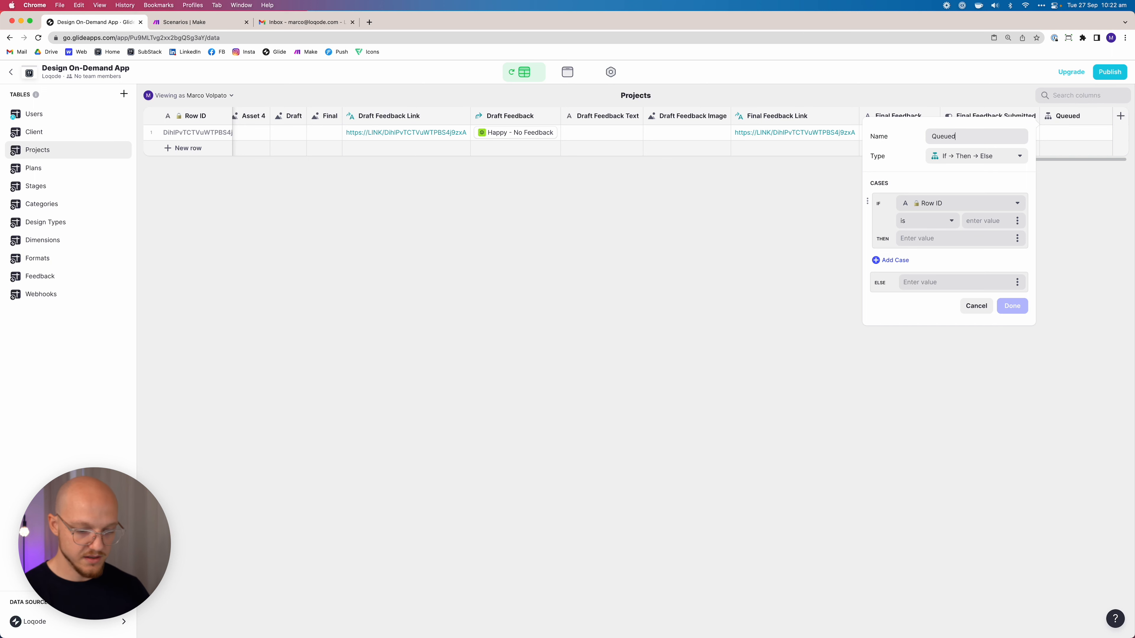
pyautogui.write(' (Count')
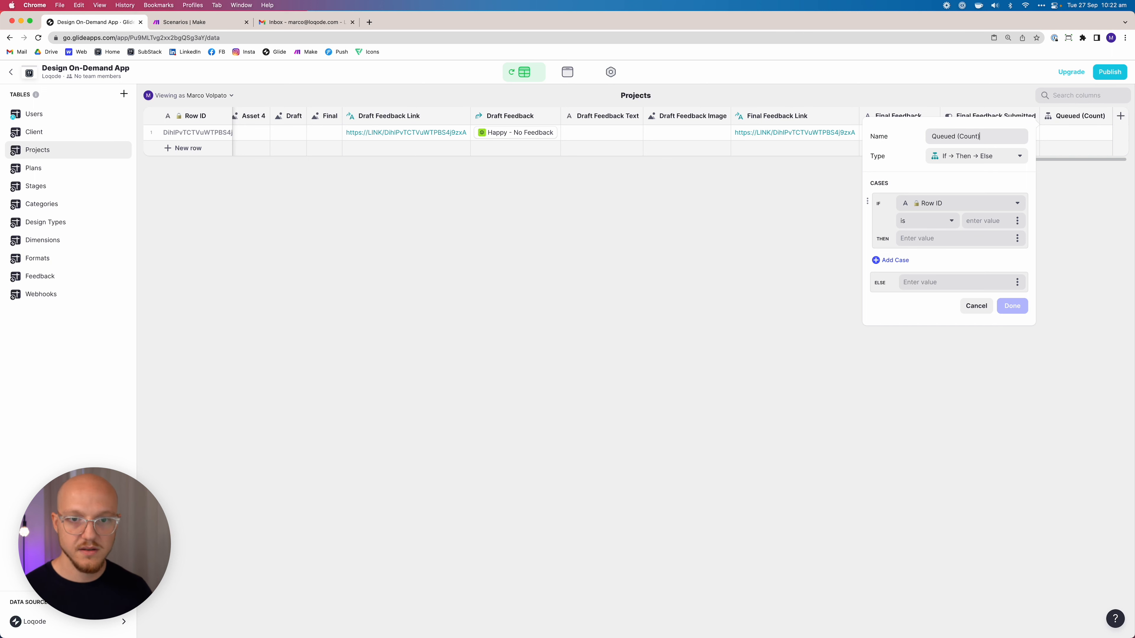
# Step: Make Queued (Count) return 1 if Stage ID is the copied Queued Row ID, else 0, and save the column
pyautogui.click(922, 203)
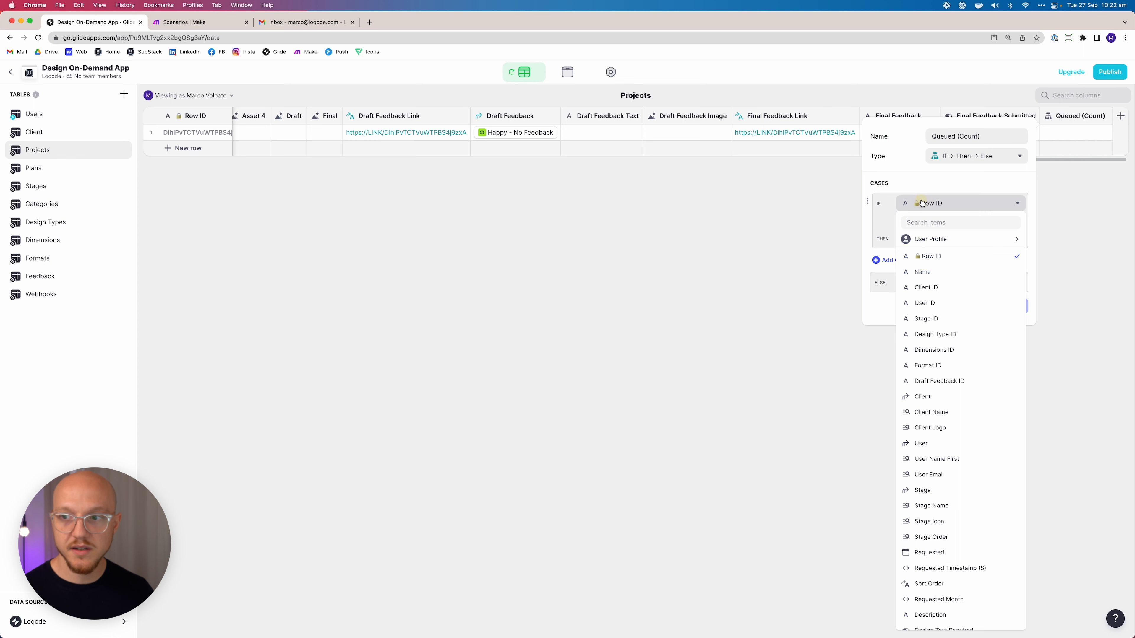
pyautogui.click(955, 317)
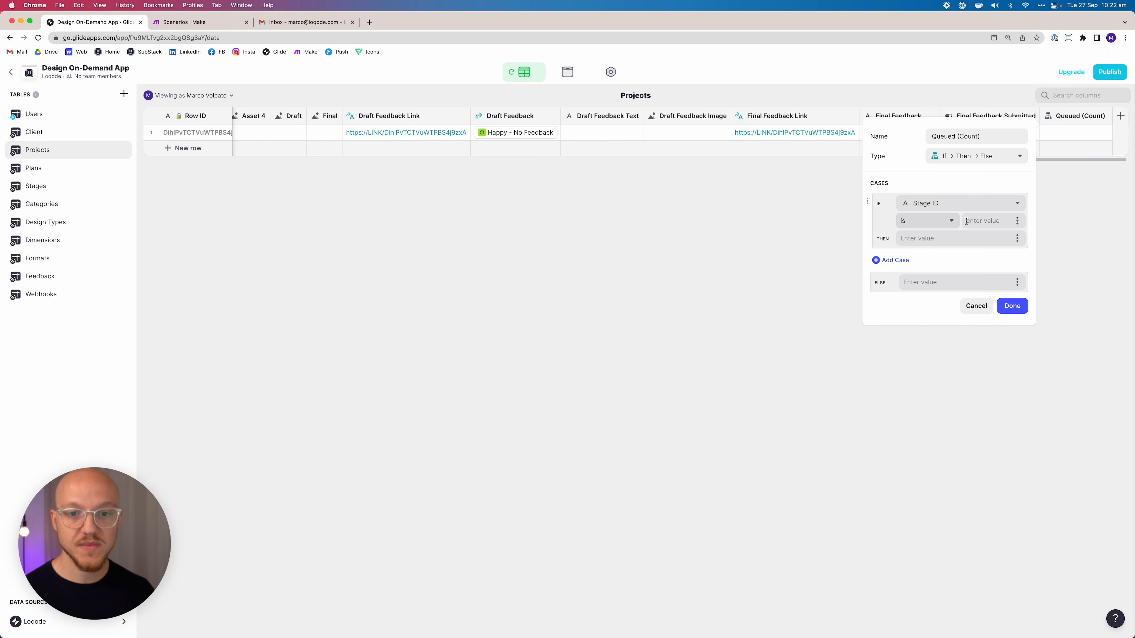
pyautogui.write('10zEMvt4TlemRMRvSmqcxg')
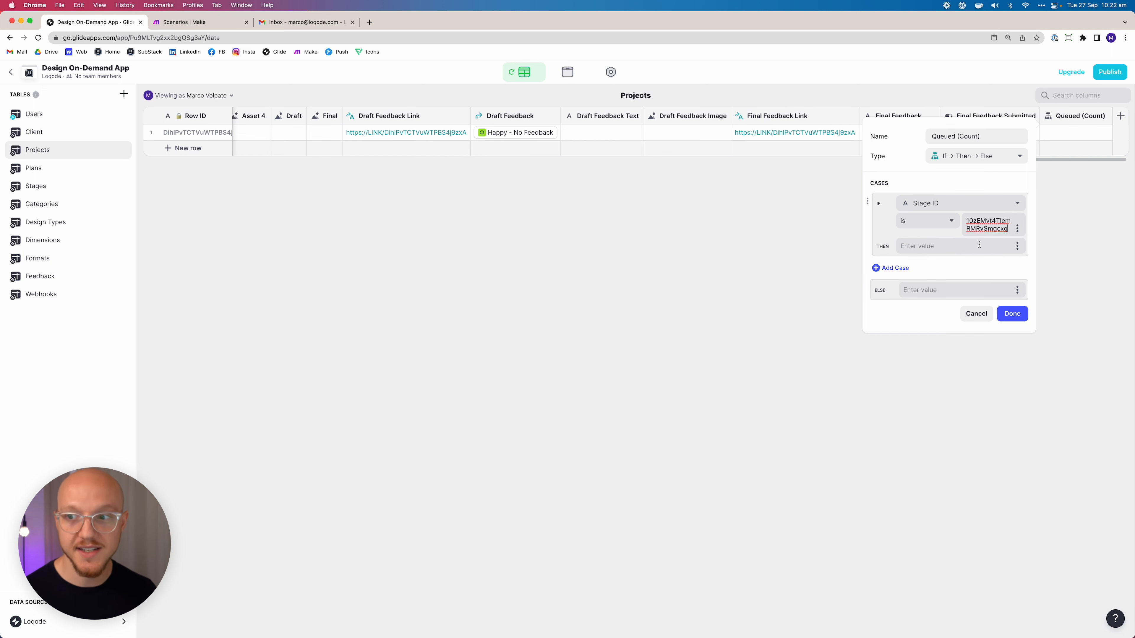
pyautogui.write('1')
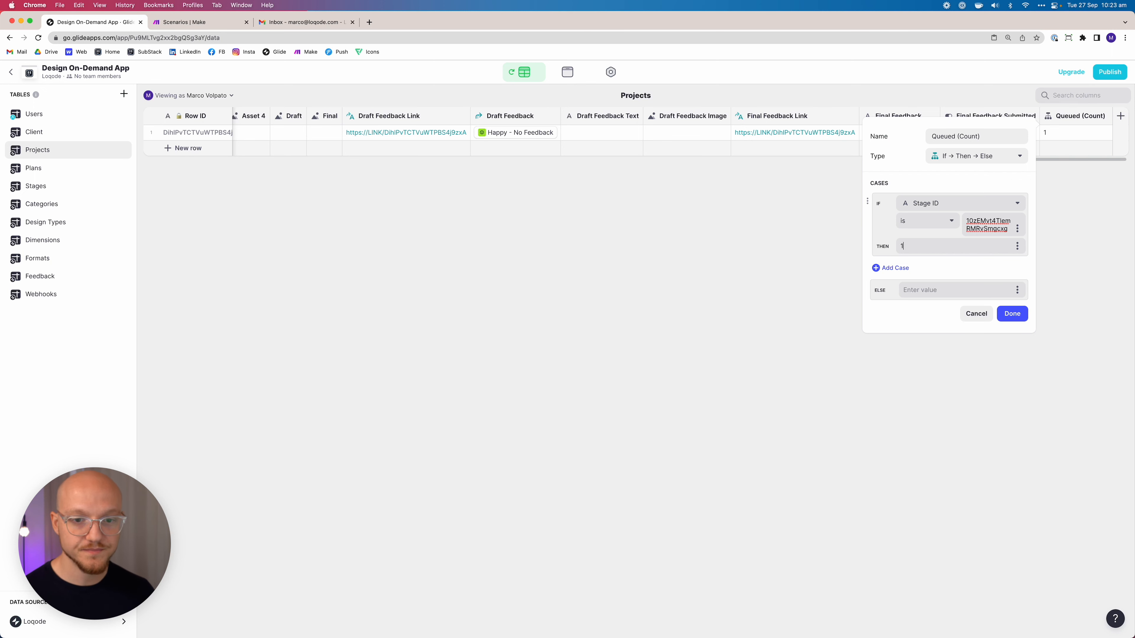
pyautogui.click(962, 288)
pyautogui.write('0')
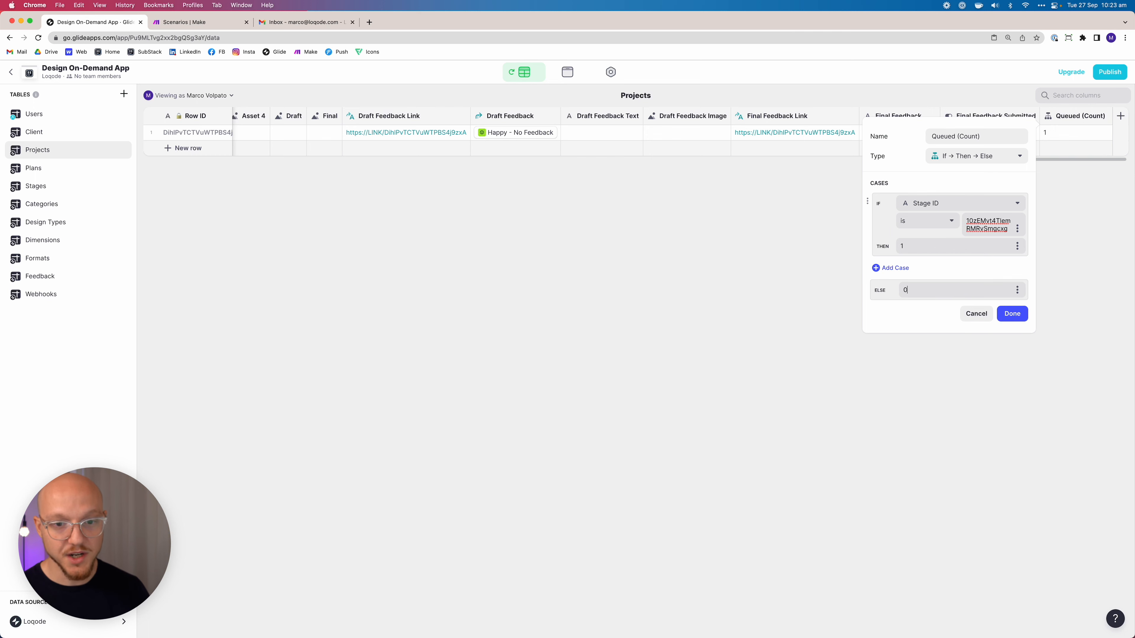
pyautogui.click(1013, 314)
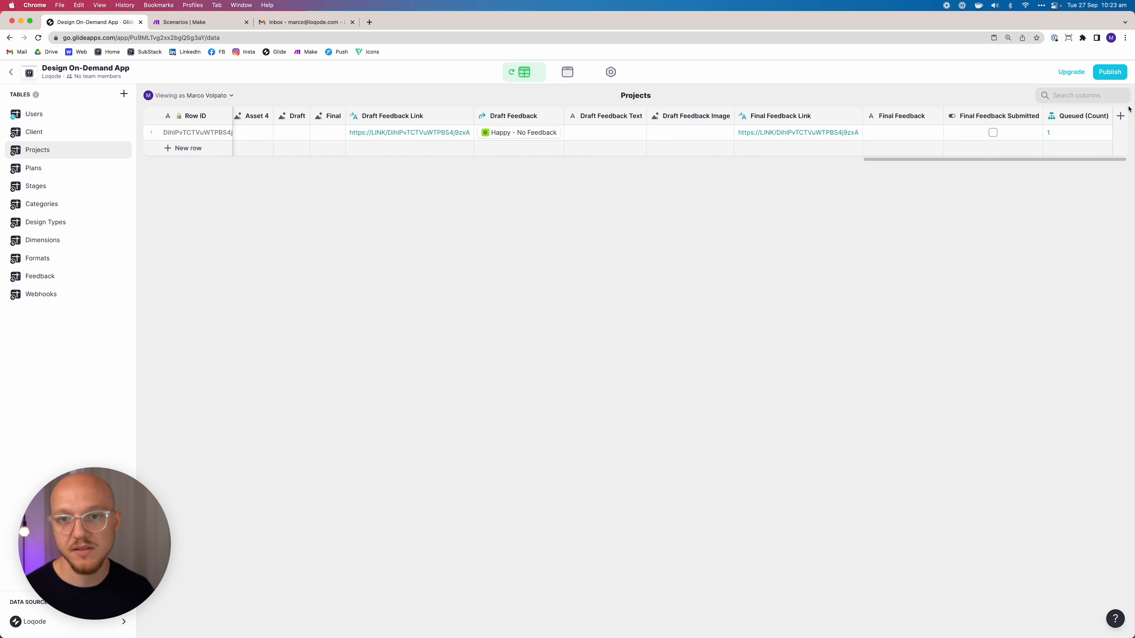
# Step: Start another If → Then → Else column in the Projects table, named Processed (Count)
pyautogui.click(1122, 117)
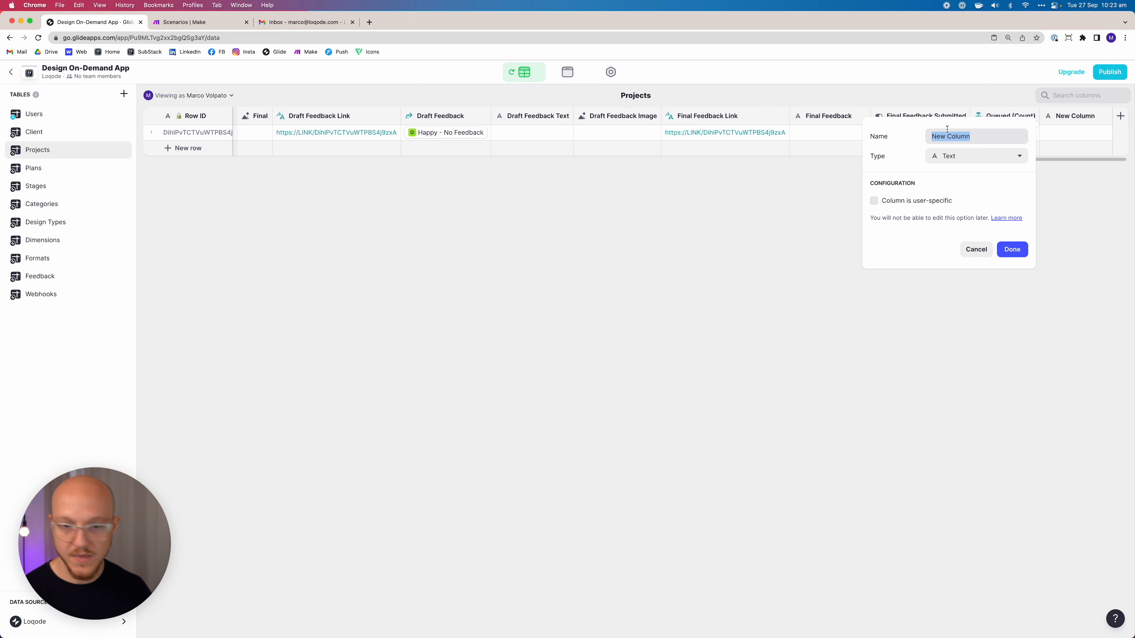
pyautogui.write('Processed (Count')
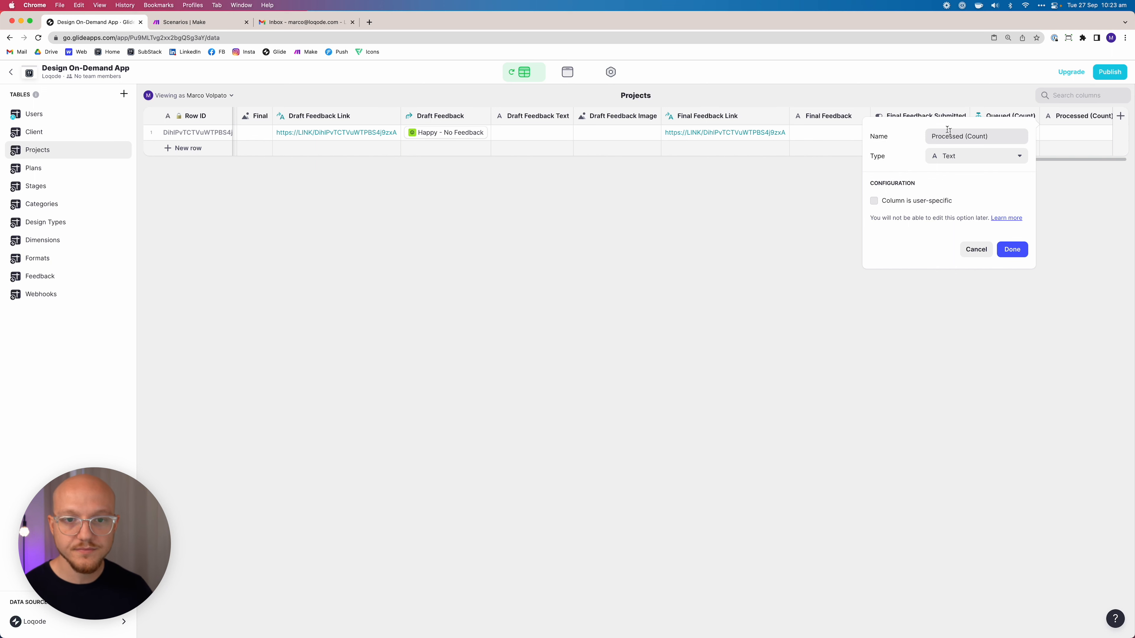
pyautogui.click(934, 158)
pyautogui.click(952, 347)
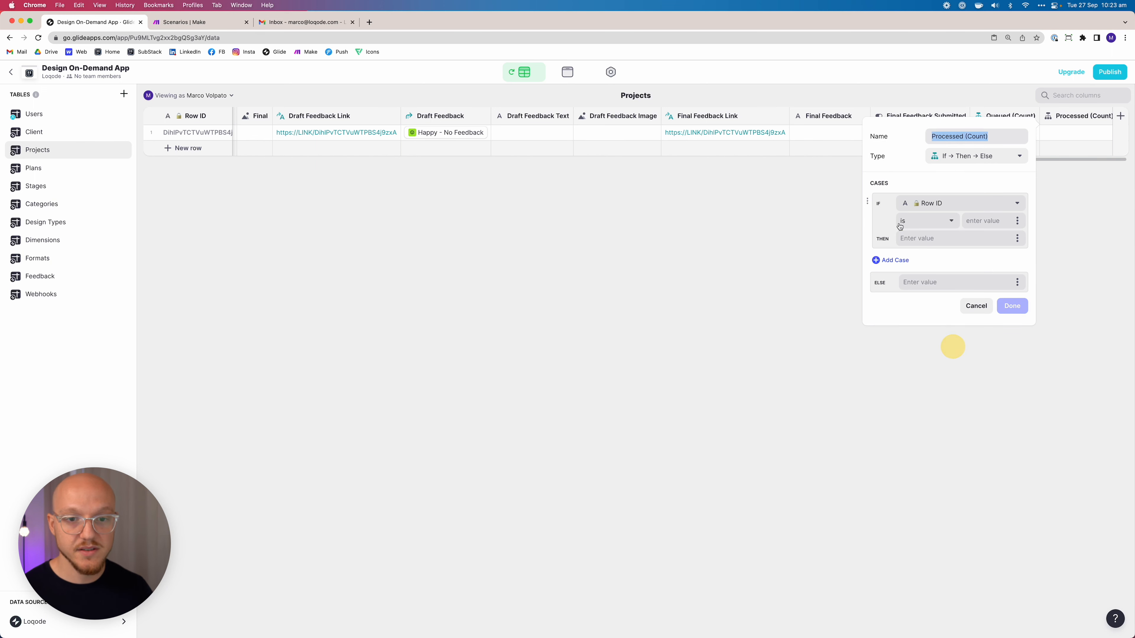
# Step: Set the Processed (Count) condition to Stage ID is not the copied Queued Row ID
pyautogui.click(929, 203)
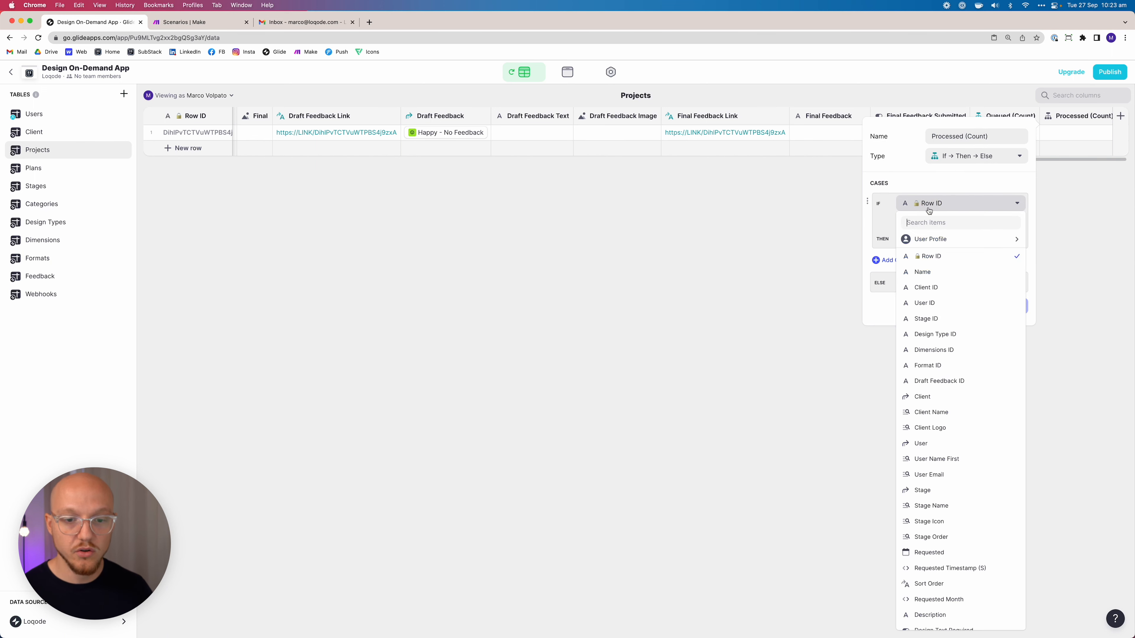
pyautogui.click(940, 318)
pyautogui.click(925, 220)
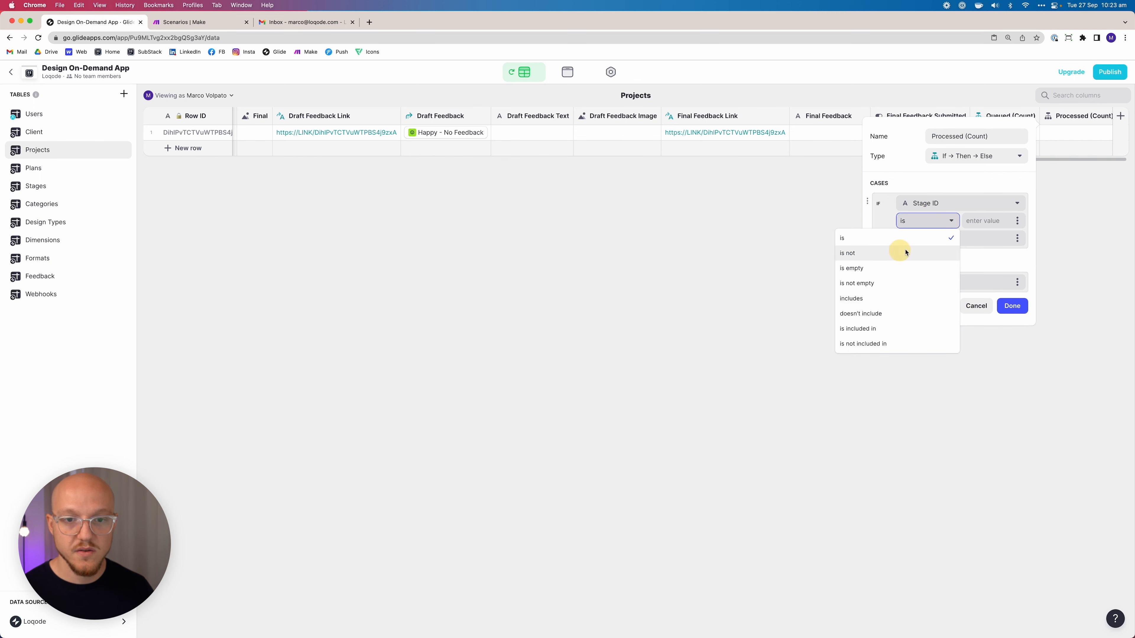
pyautogui.click(905, 253)
pyautogui.click(977, 219)
pyautogui.write('10zEMvt4TlemRMRvSmgcxg')
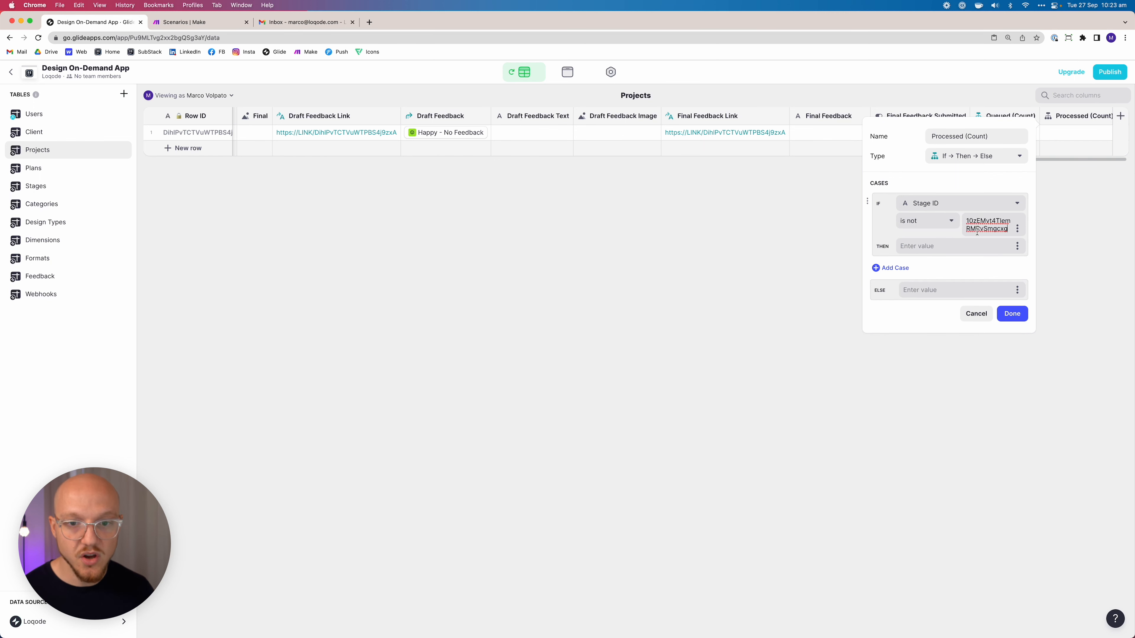
# Step: Change the Processed (Count) comparison to is, give the case a result of 0, and save the column
pyautogui.click(955, 247)
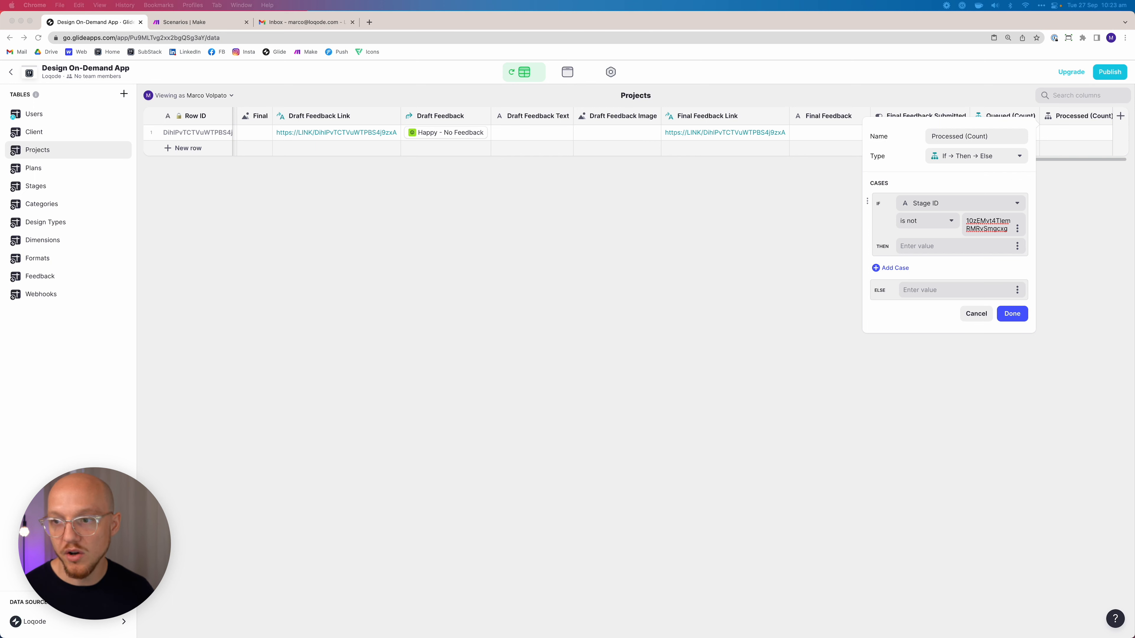
pyautogui.click(929, 247)
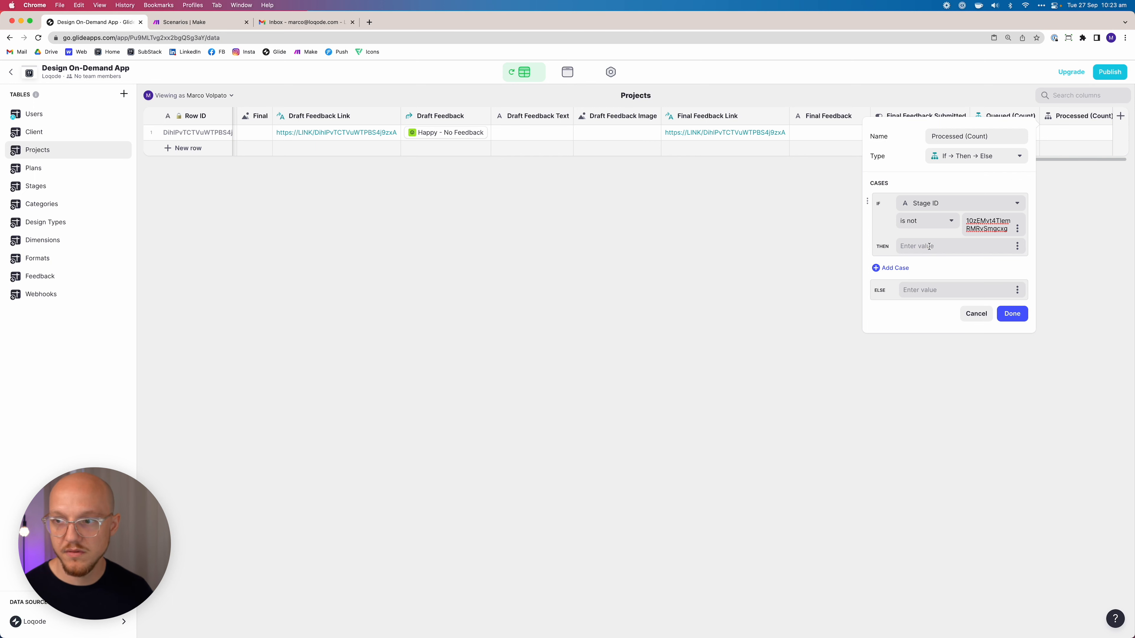
pyautogui.click(939, 225)
pyautogui.click(905, 241)
pyautogui.click(976, 227)
pyautogui.click(925, 247)
pyautogui.write('0')
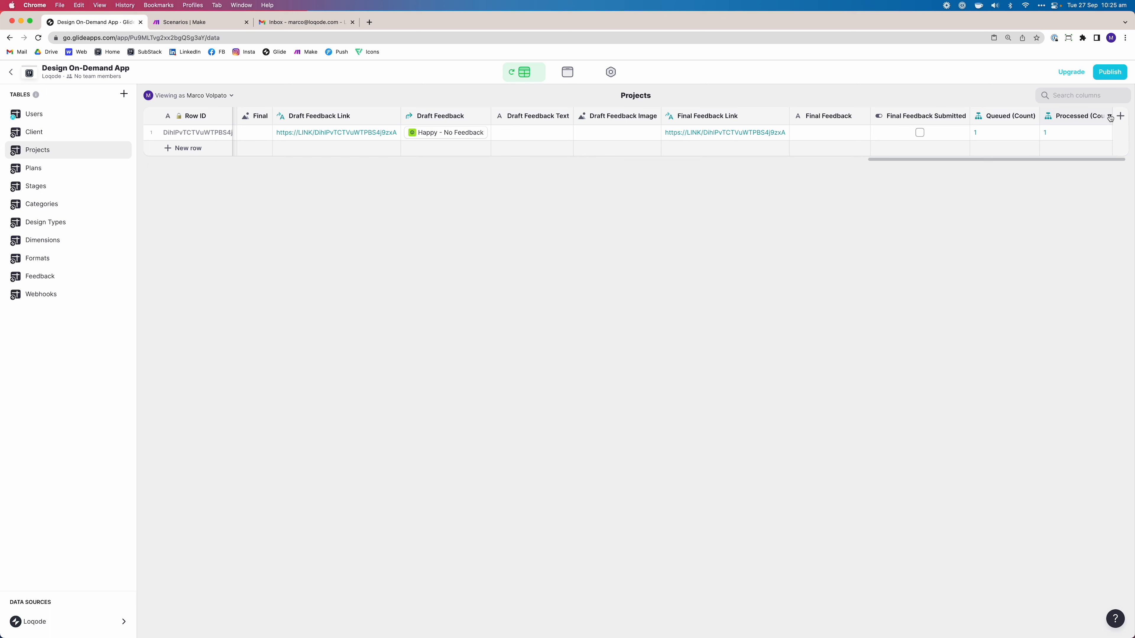
# Step: Make Processed (Count) return 1 if Stage ID is not the copied Queued Row ID, else 0, and save the column
pyautogui.click(1110, 117)
pyautogui.click(1063, 135)
pyautogui.click(920, 221)
pyautogui.click(919, 252)
pyautogui.click(916, 247)
pyautogui.doubleClick(922, 291)
pyautogui.write('0')
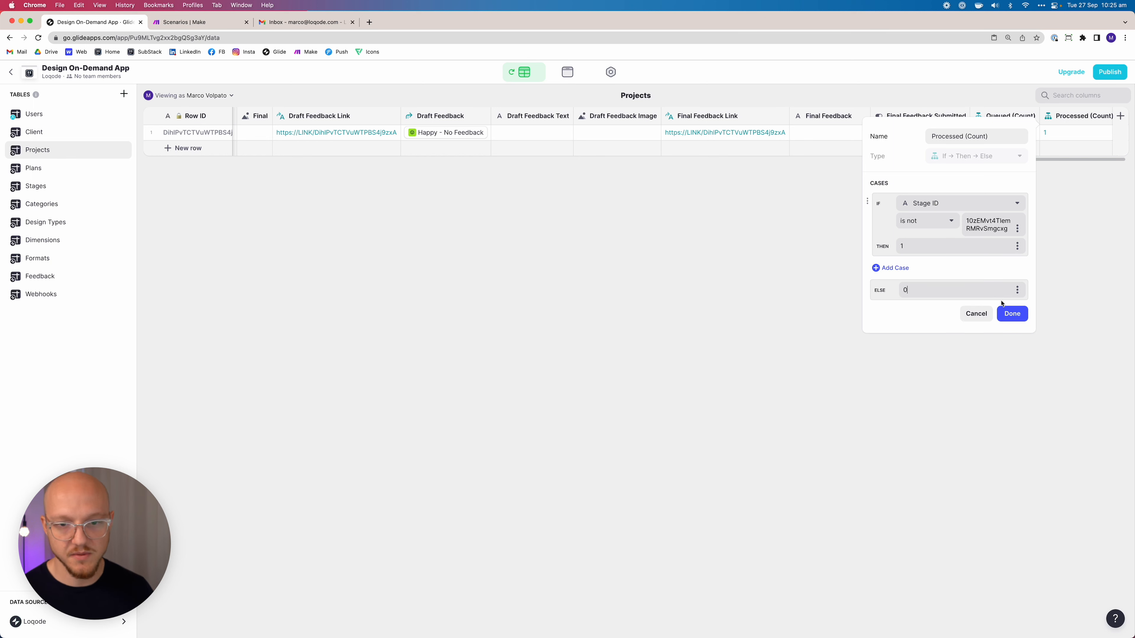
pyautogui.click(1011, 313)
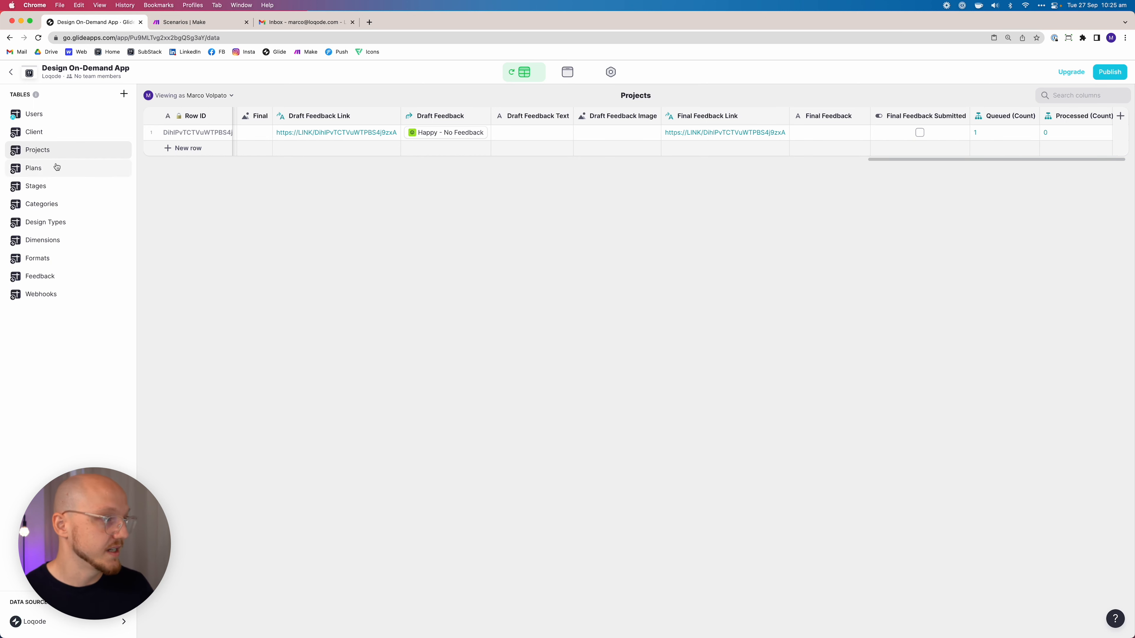
# Step: Replace the project's Stage ID with the In Progress Row ID from the Stages table and check the Queued and Processed counts
pyautogui.click(53, 222)
pyautogui.click(47, 187)
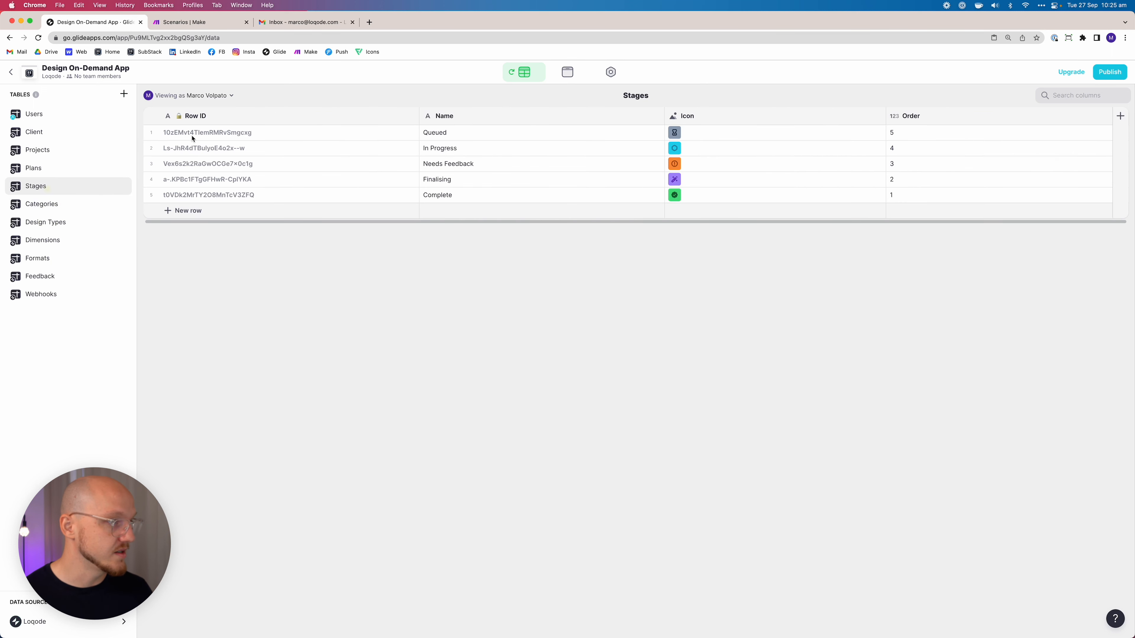
pyautogui.click(194, 153)
pyautogui.click(49, 150)
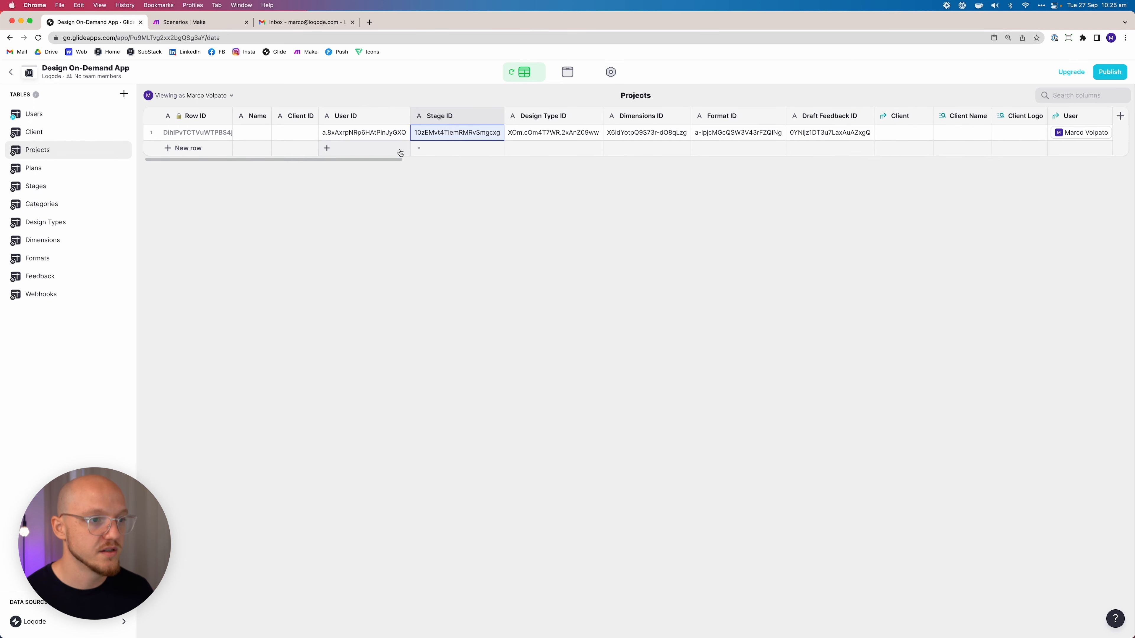
pyautogui.moveTo(387, 161); pyautogui.dragTo(1112, 183)
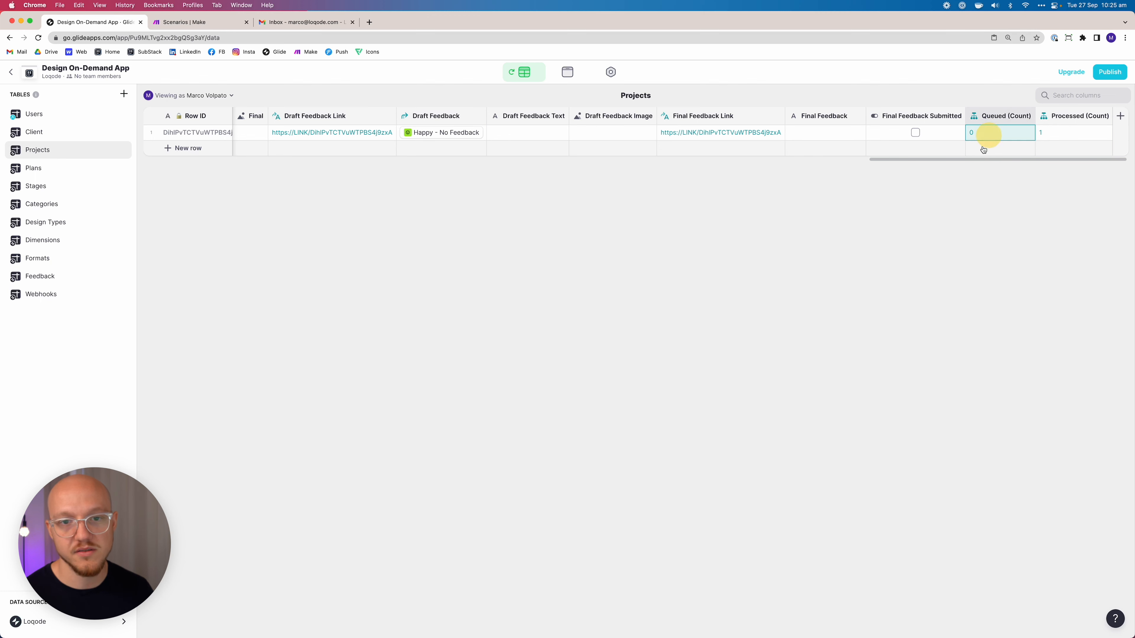
pyautogui.moveTo(975, 160); pyautogui.dragTo(89, 183)
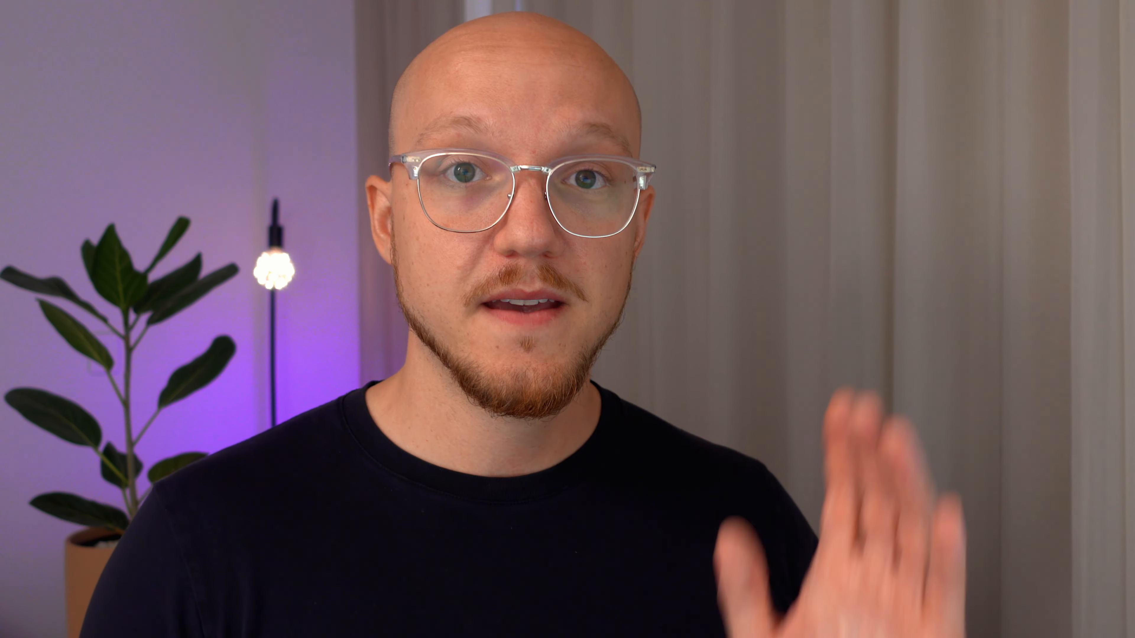